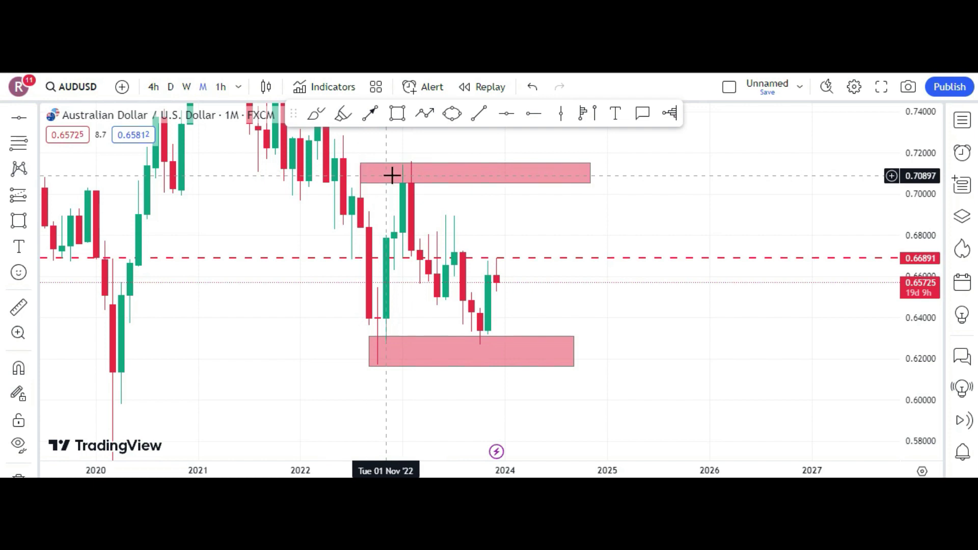
# Drag the upper pink zone's top edge up to about 0.716 and the lower zone's top to 0.63380
pyautogui.click(360, 172)
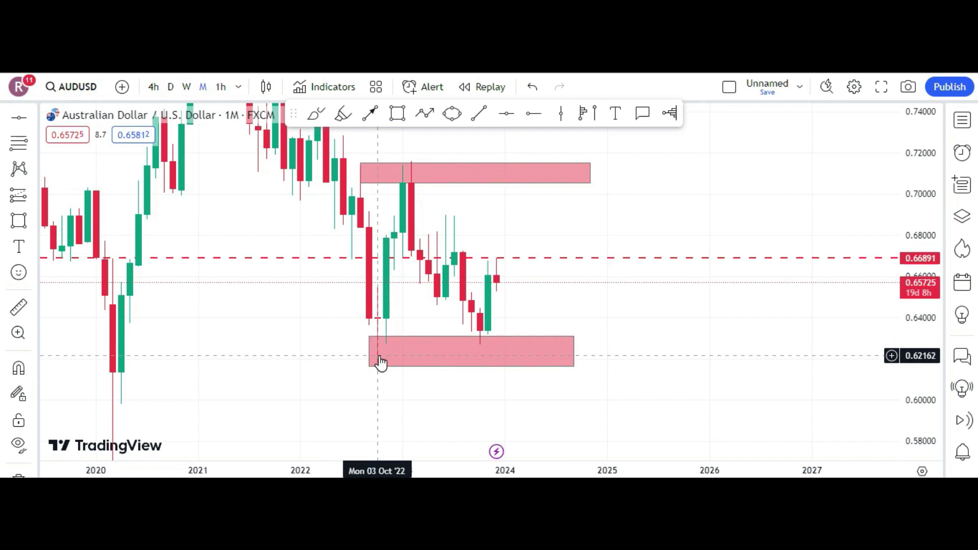
pyautogui.click(472, 169)
pyautogui.moveTo(476, 163); pyautogui.dragTo(476, 160)
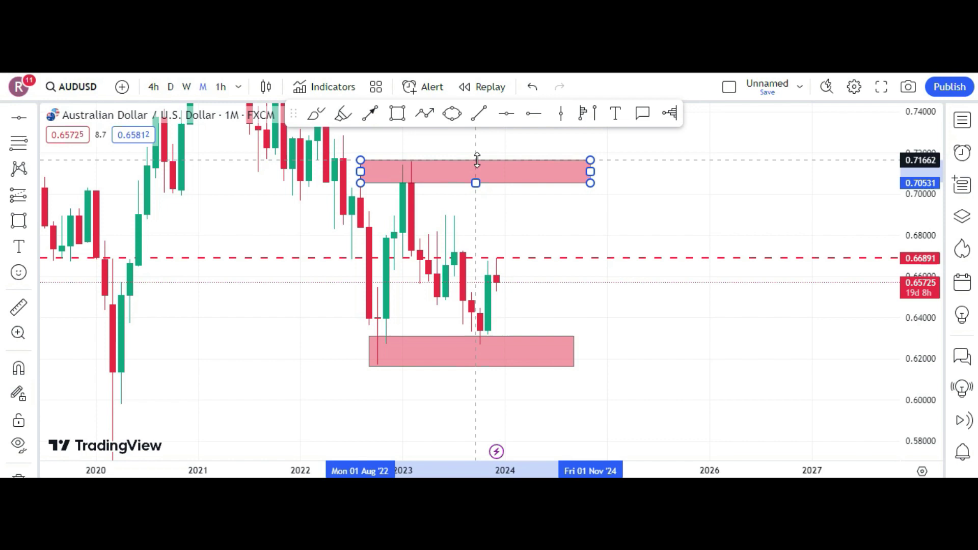
pyautogui.click(539, 223)
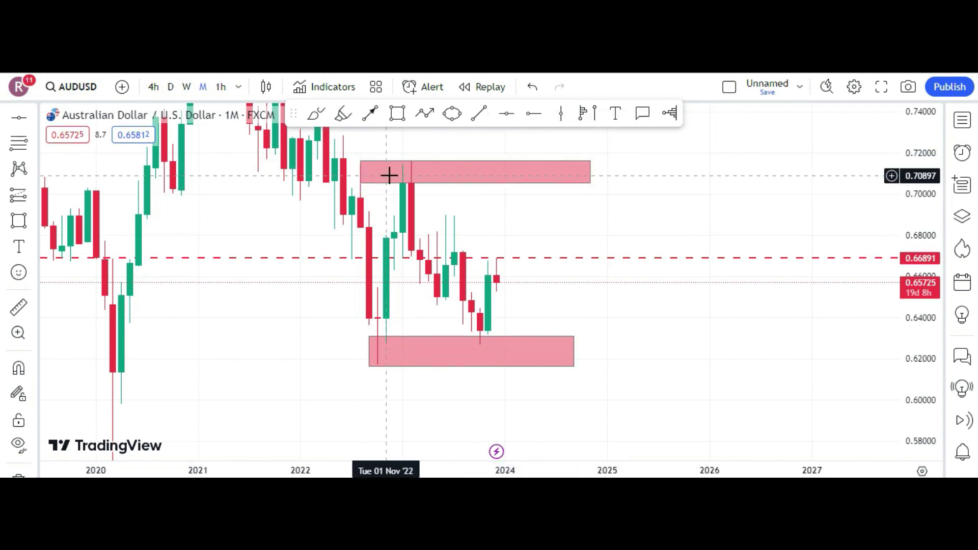
pyautogui.click(468, 339)
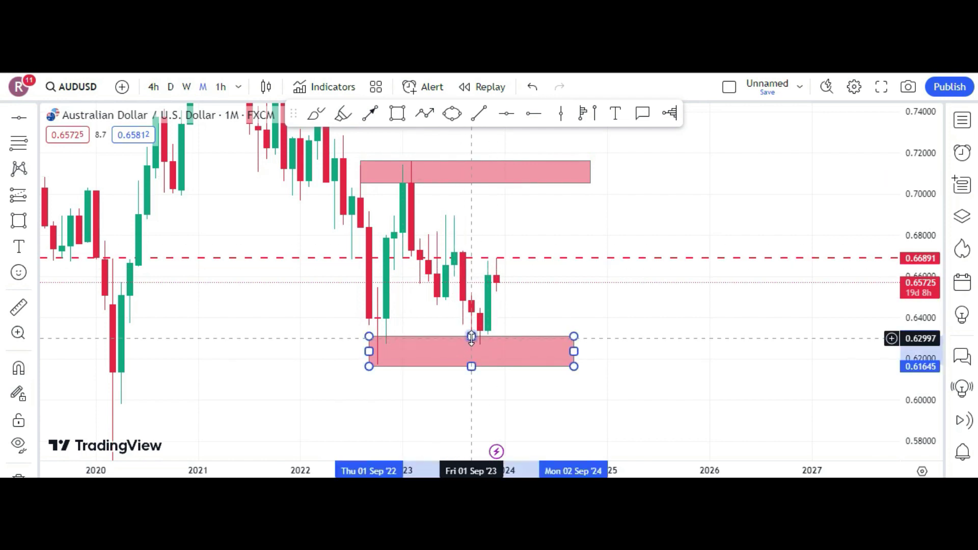
pyautogui.moveTo(471, 337); pyautogui.dragTo(471, 331)
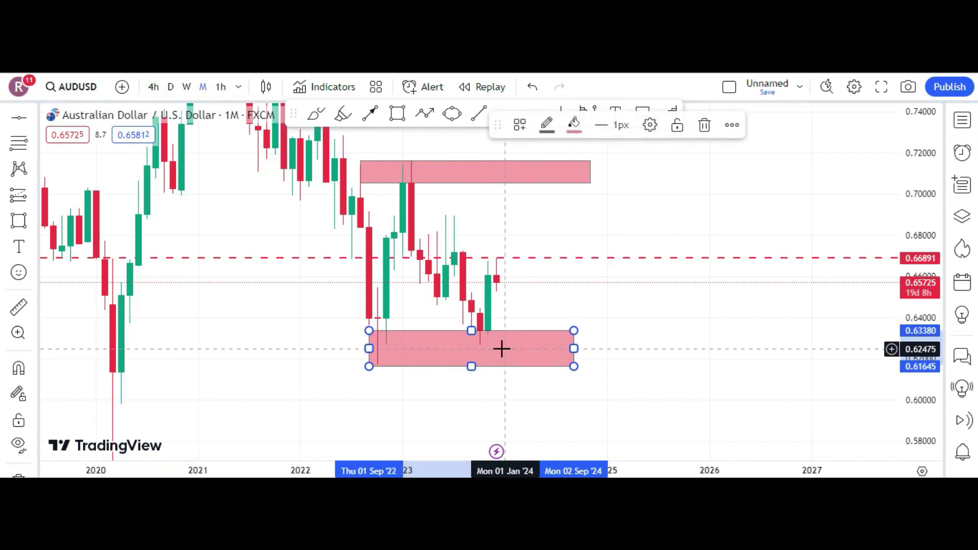
pyautogui.click(628, 345)
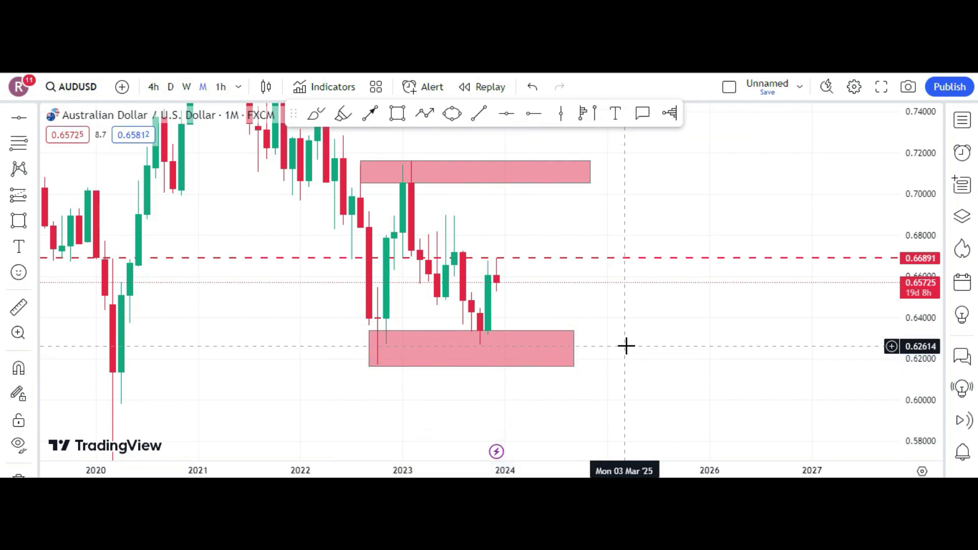
pyautogui.click(19, 307)
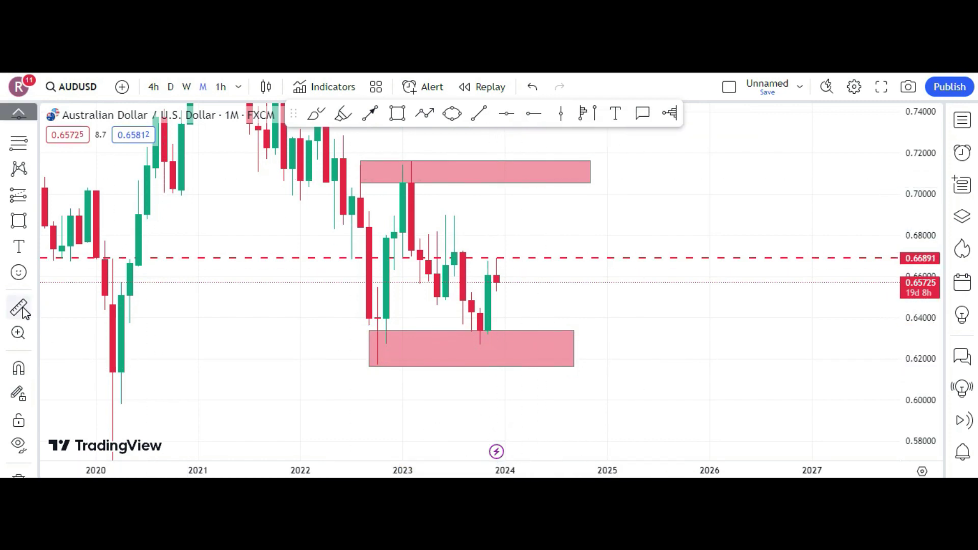
pyautogui.click(446, 161)
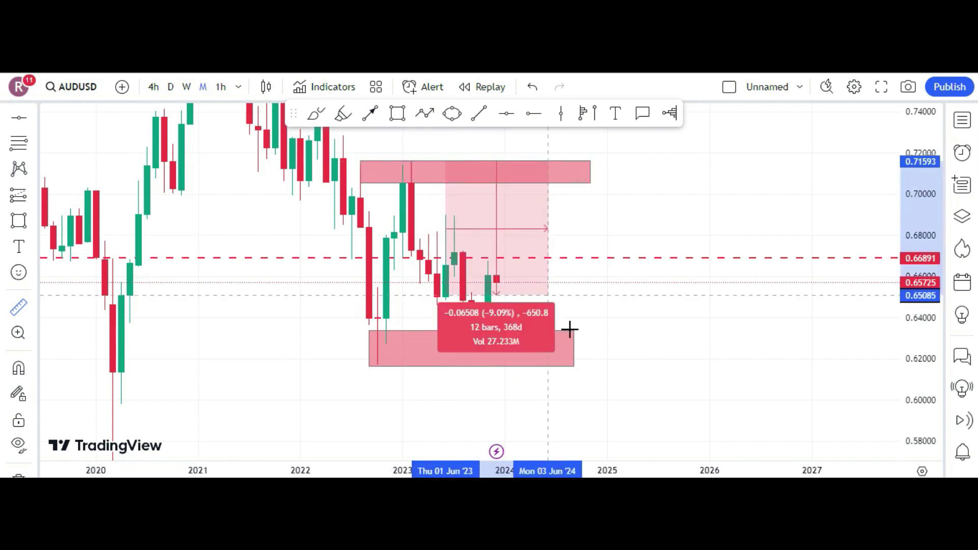
pyautogui.click(620, 365)
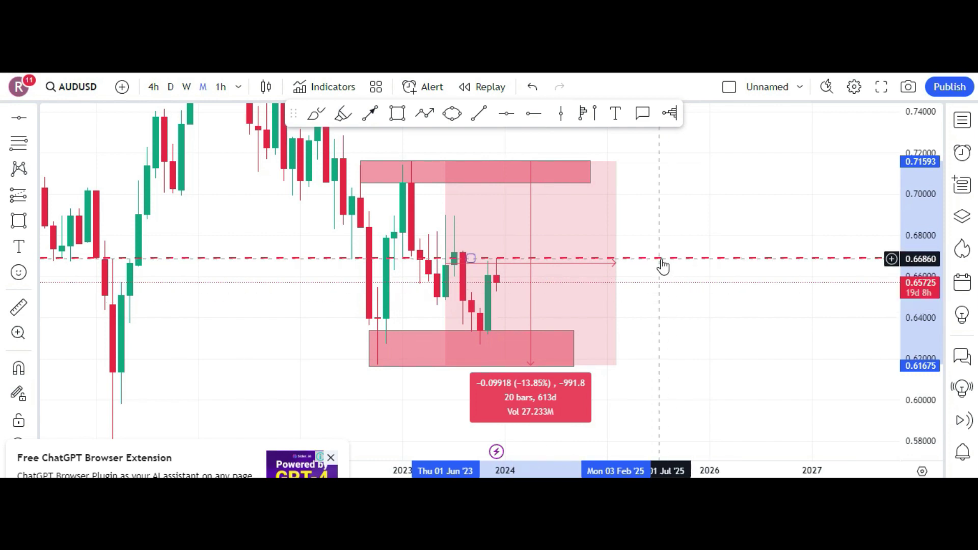
pyautogui.click(670, 290)
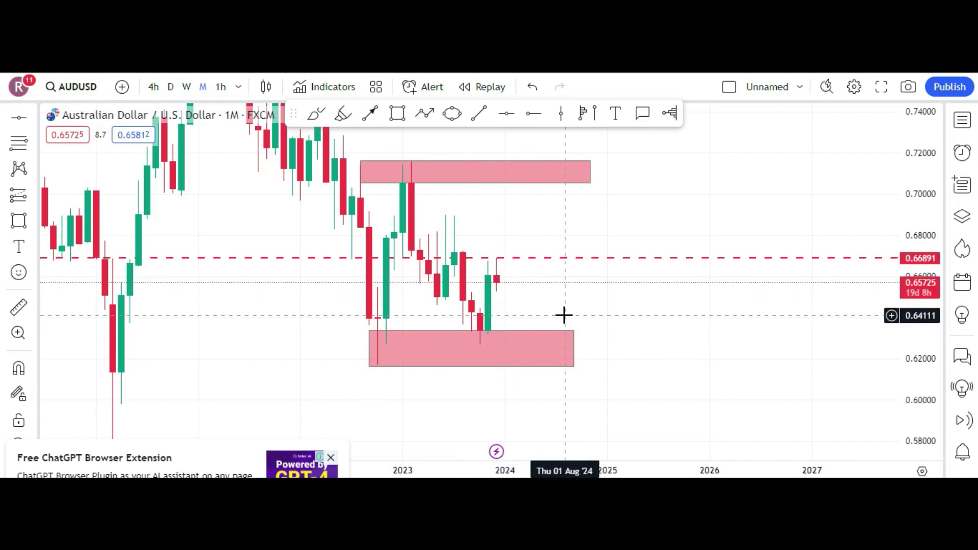
pyautogui.scroll(-2, 566, 318)
pyautogui.scroll(2, 565, 319)
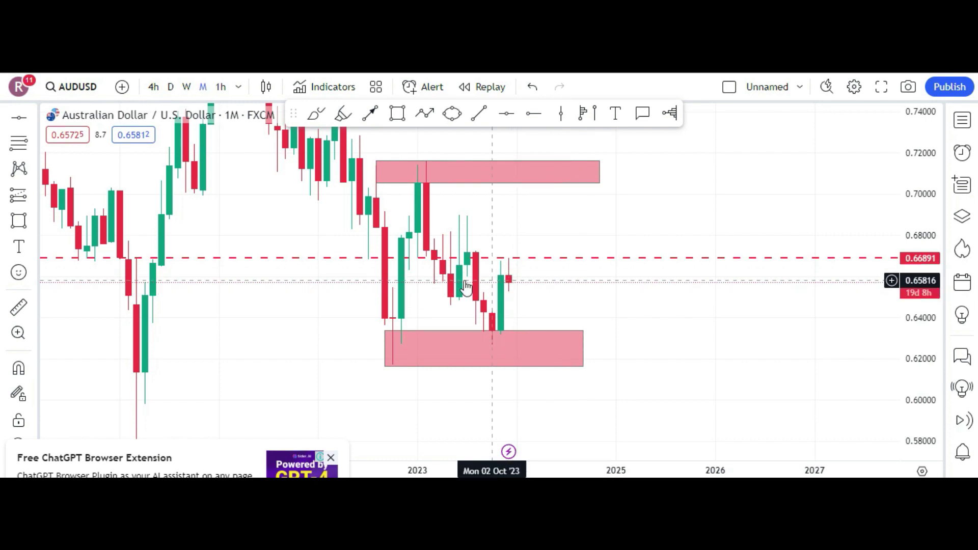
pyautogui.click(187, 87)
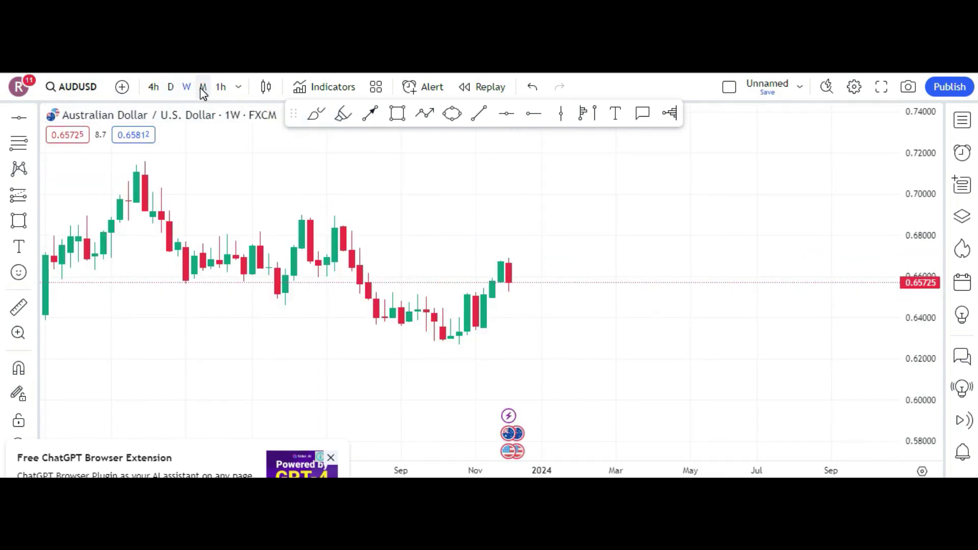
pyautogui.click(203, 87)
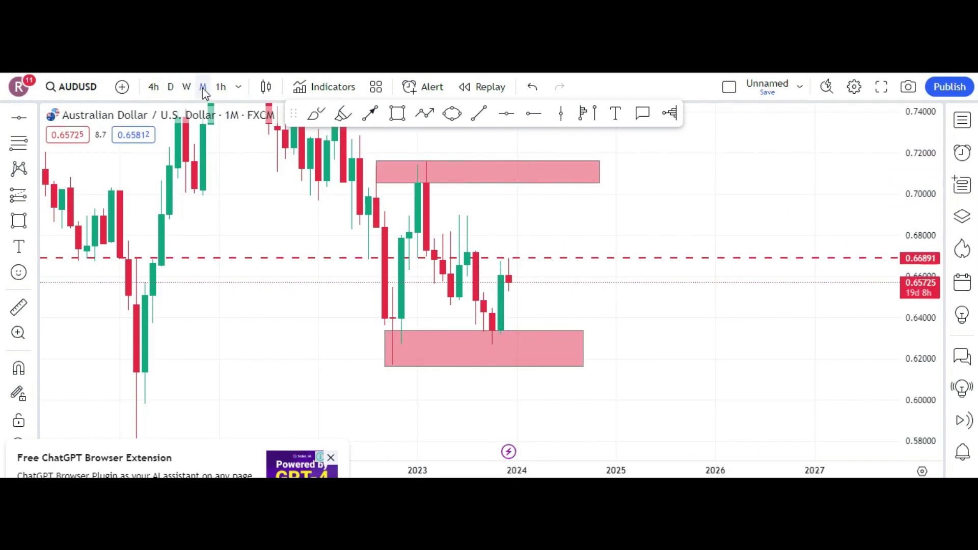
pyautogui.click(187, 88)
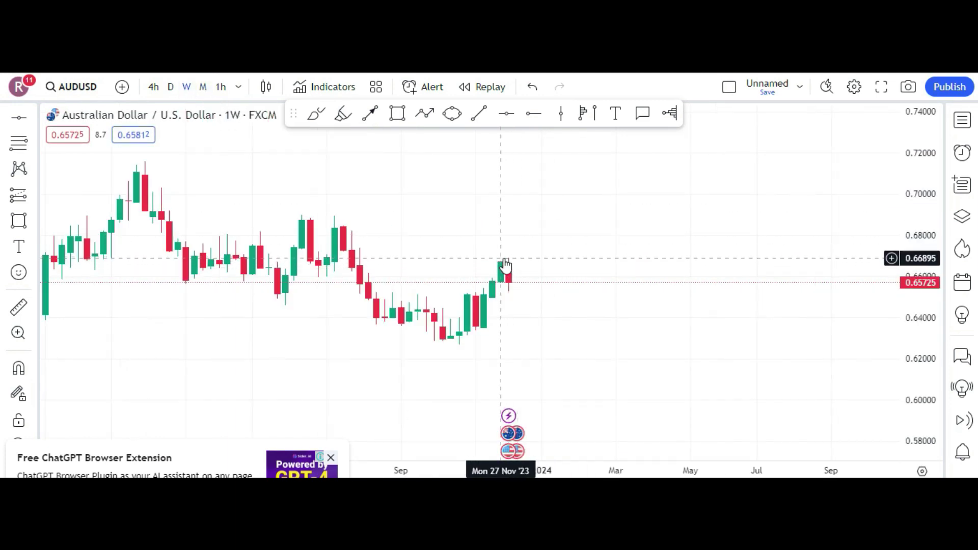
pyautogui.click(203, 87)
pyautogui.click(585, 259)
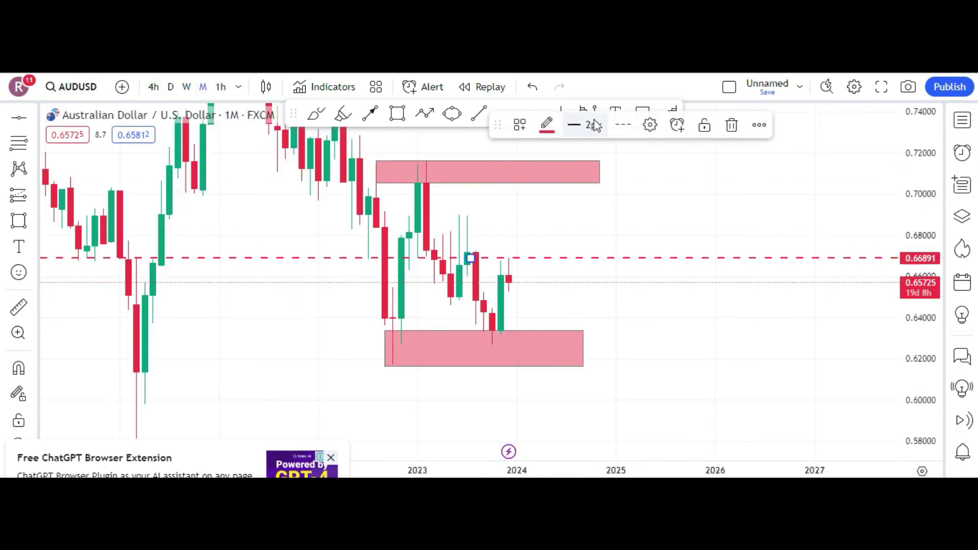
# In the dashed 0.66891 line's Visibility settings, enable Weeks and disable Hours
pyautogui.click(651, 126)
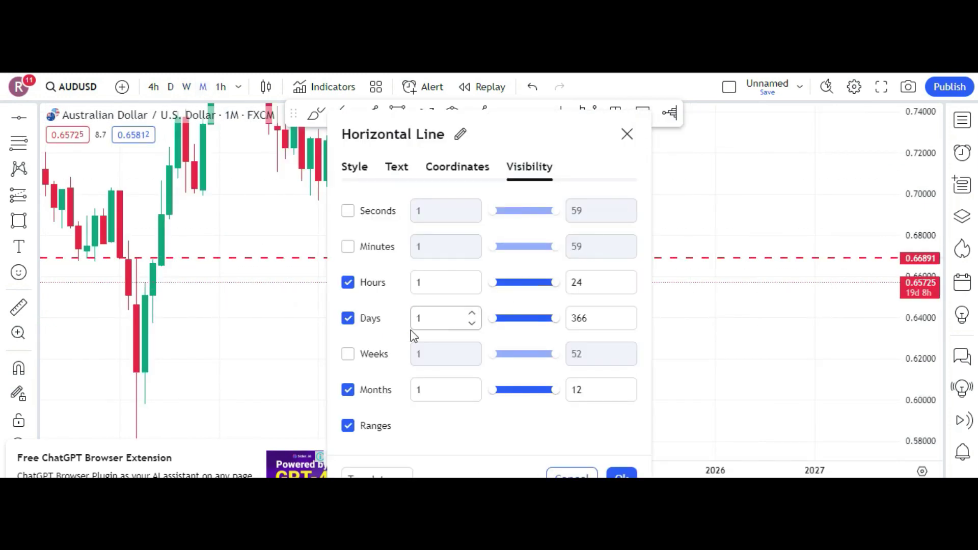
pyautogui.click(362, 354)
pyautogui.click(368, 320)
pyautogui.click(369, 284)
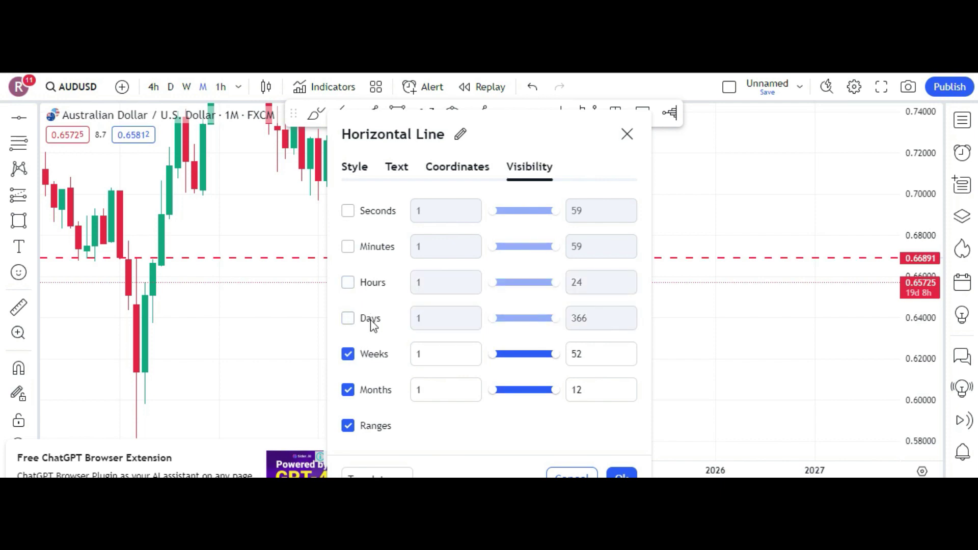
pyautogui.click(371, 320)
pyautogui.click(622, 476)
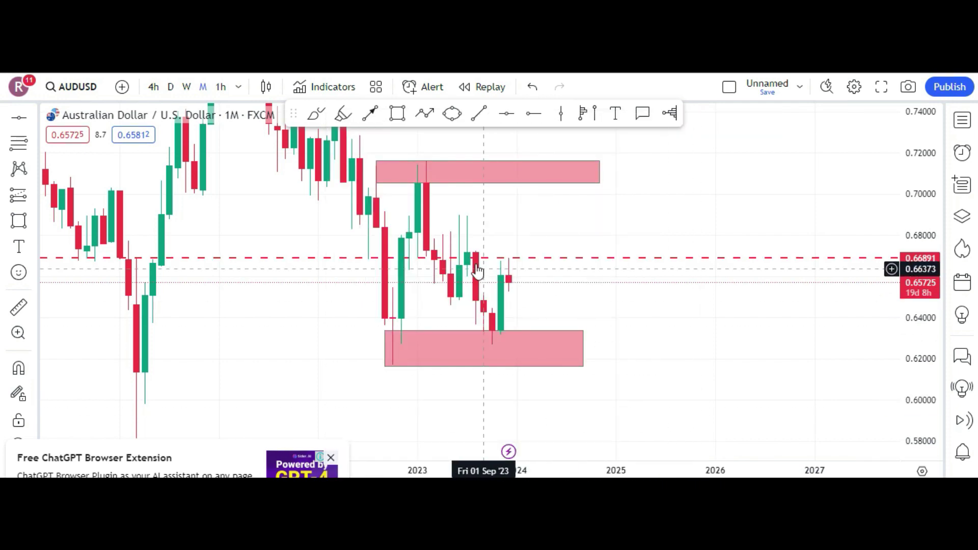
# Check the 0.66891 level on the weekly chart, then return to monthly
pyautogui.click(186, 86)
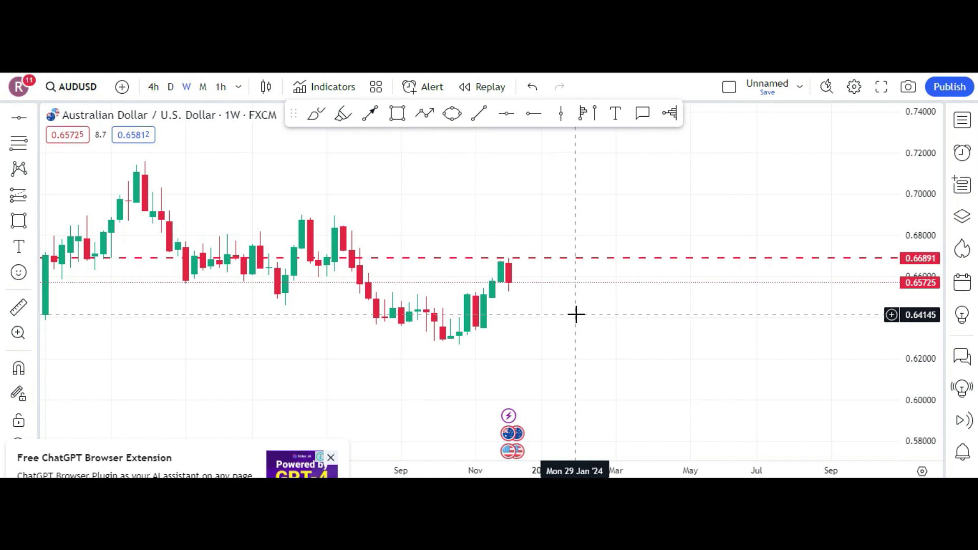
pyautogui.scroll(-5, 543, 360)
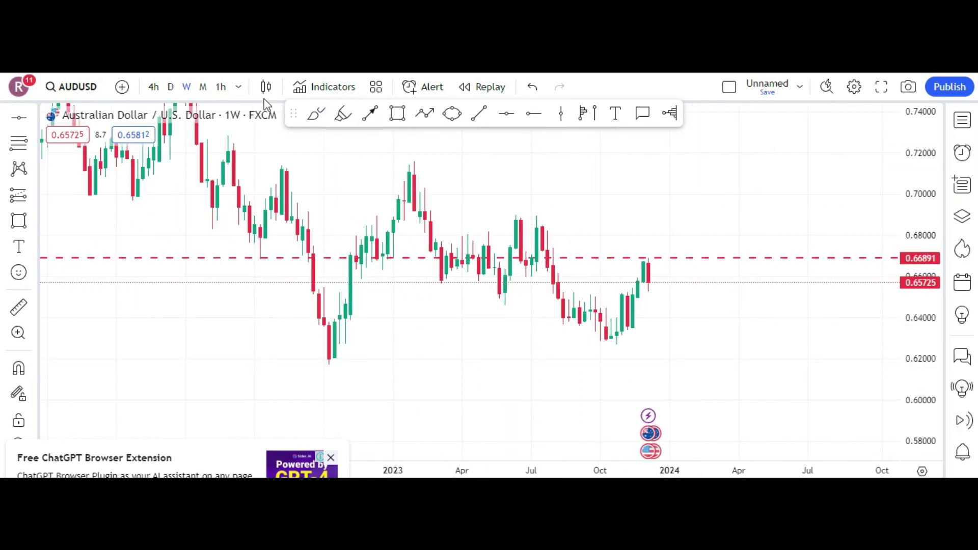
pyautogui.click(203, 88)
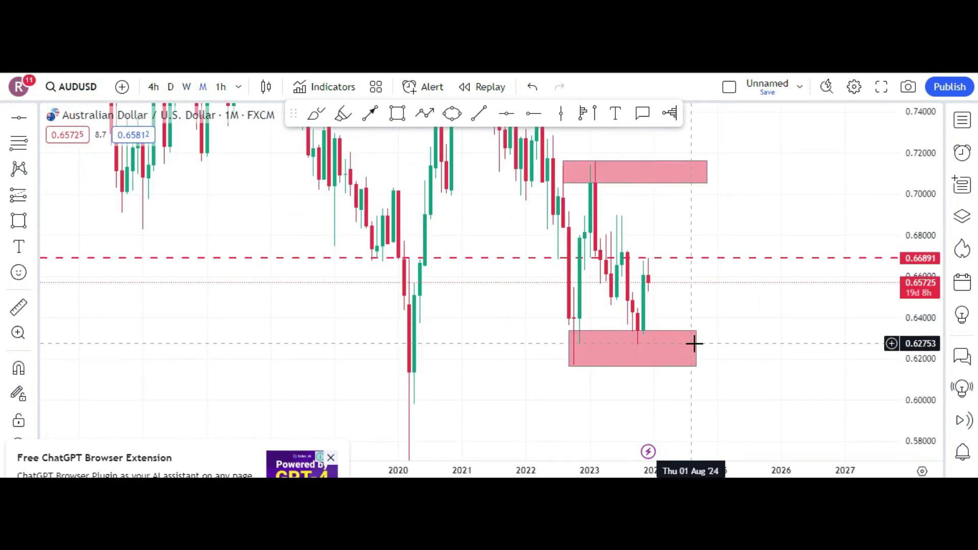
# Make the lower demand zone visible on weekly, daily and hourly timeframes
pyautogui.click(676, 367)
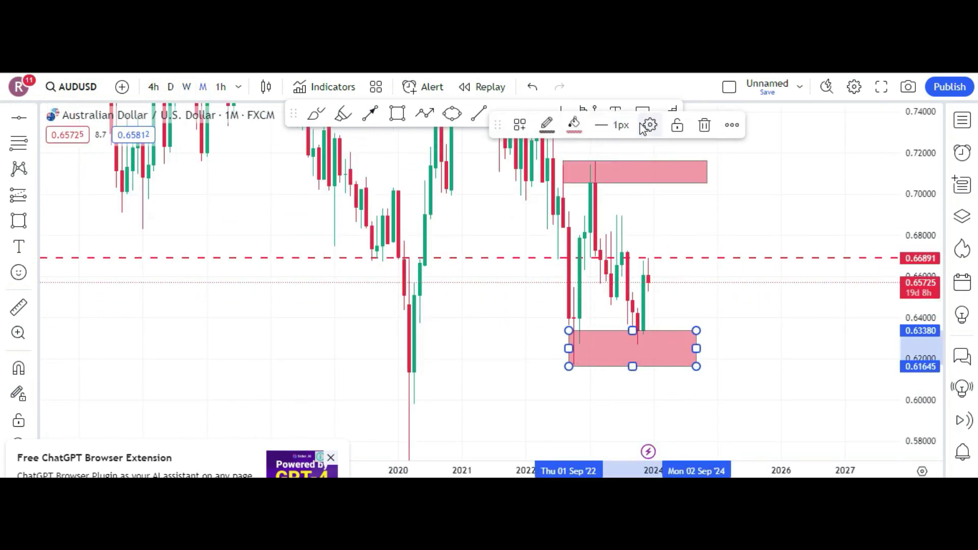
pyautogui.click(650, 126)
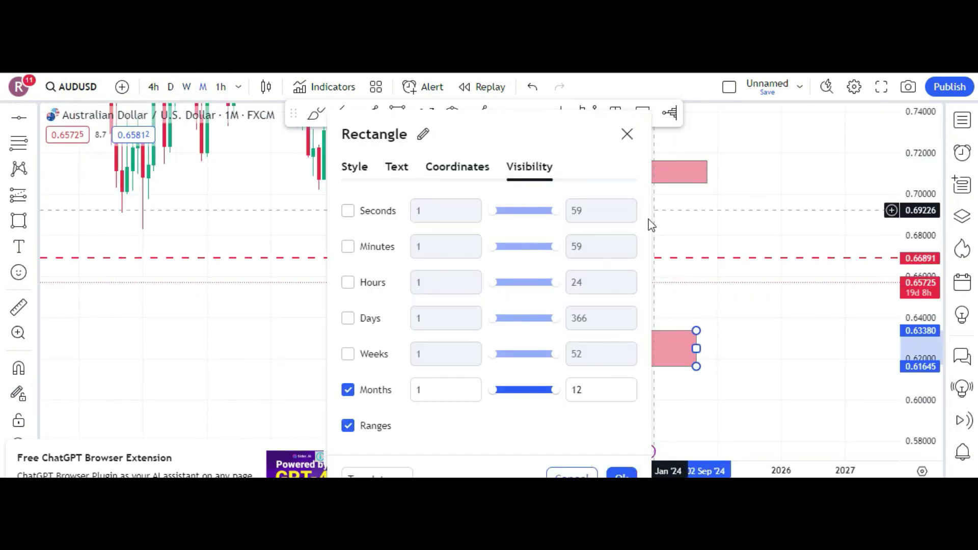
pyautogui.click(374, 359)
pyautogui.click(375, 321)
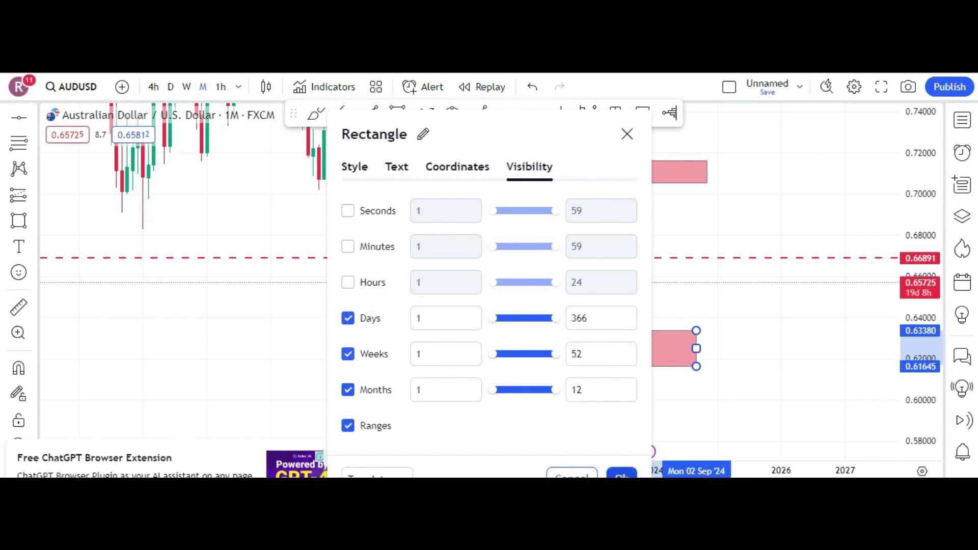
pyautogui.click(372, 283)
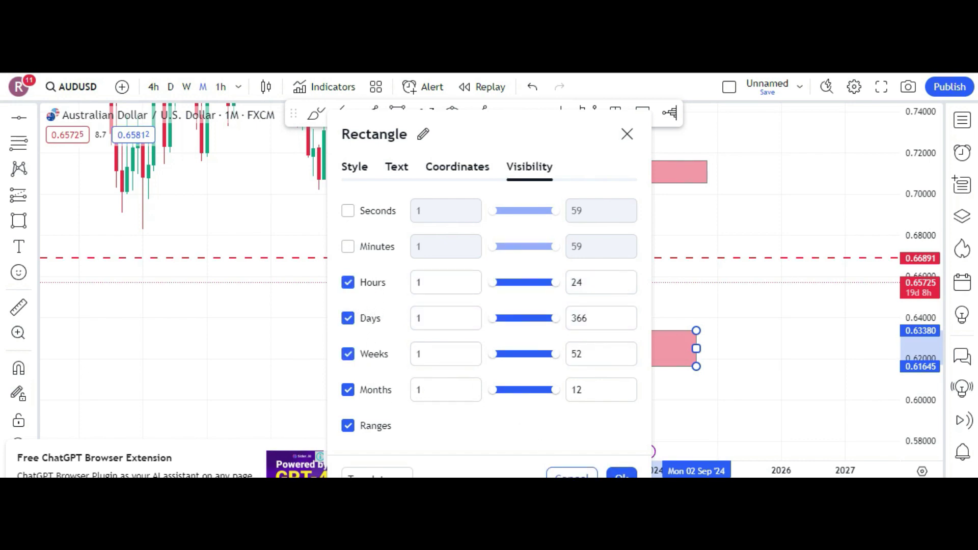
pyautogui.click(622, 473)
# Set the upper supply zone's visibility toggles for Weeks, Days and Hours, then confirm
pyautogui.click(653, 180)
pyautogui.click(650, 125)
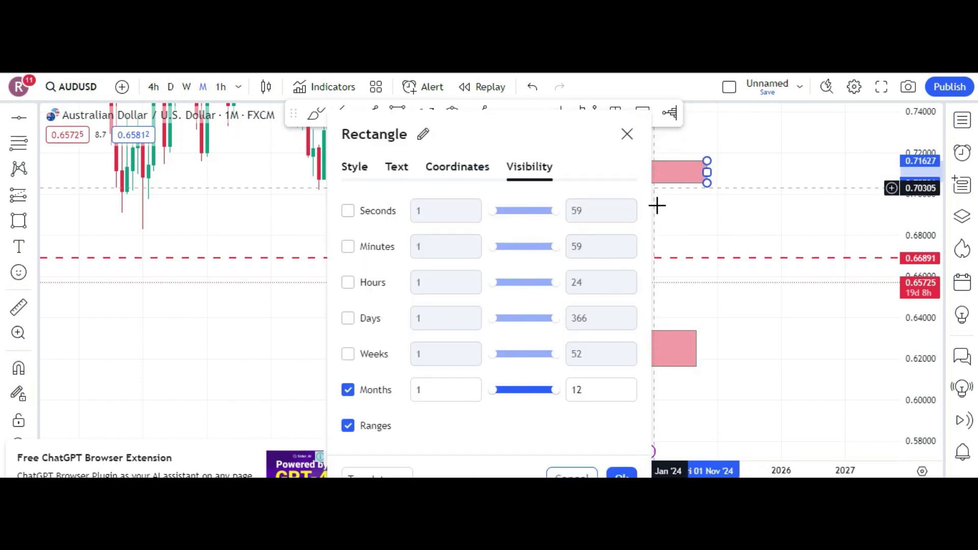
pyautogui.click(359, 356)
pyautogui.click(362, 318)
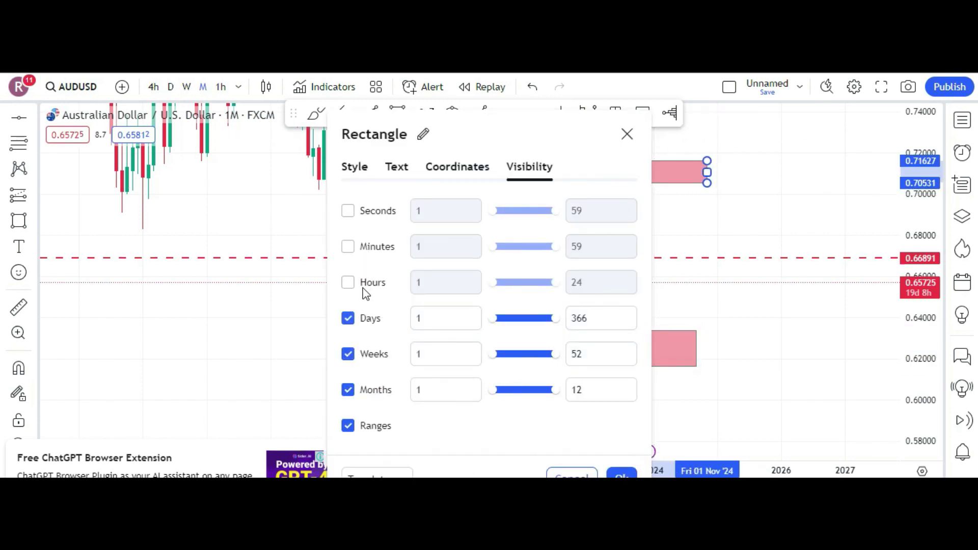
pyautogui.click(365, 283)
pyautogui.click(618, 476)
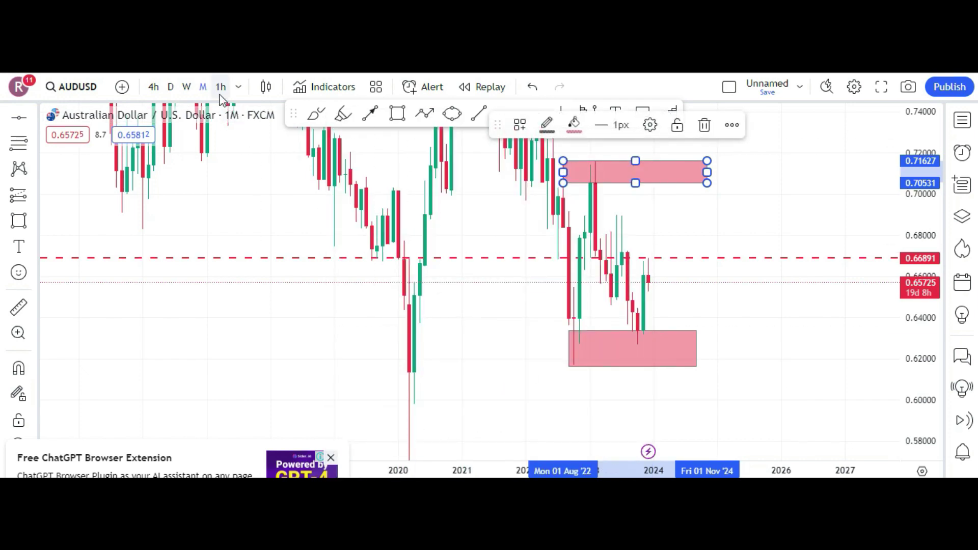
# Switch AUDUSD from weekly to the daily timeframe, zoom out, and pick the Ellipse tool
pyautogui.click(193, 87)
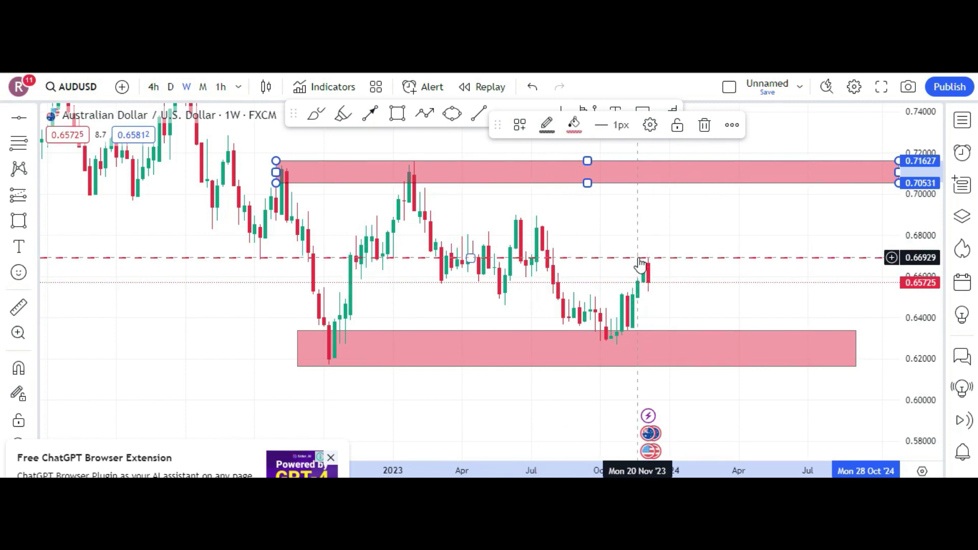
pyautogui.click(171, 88)
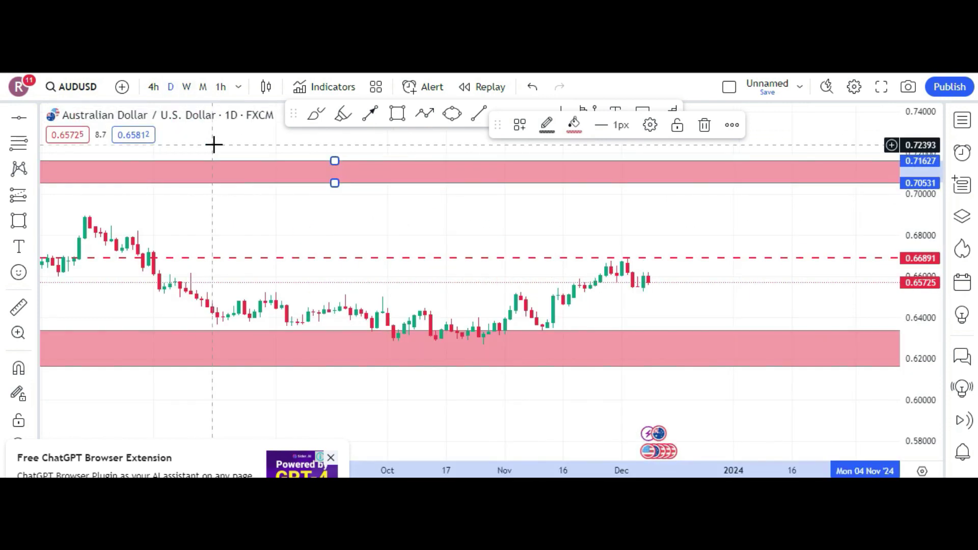
pyautogui.scroll(-2, 355, 311)
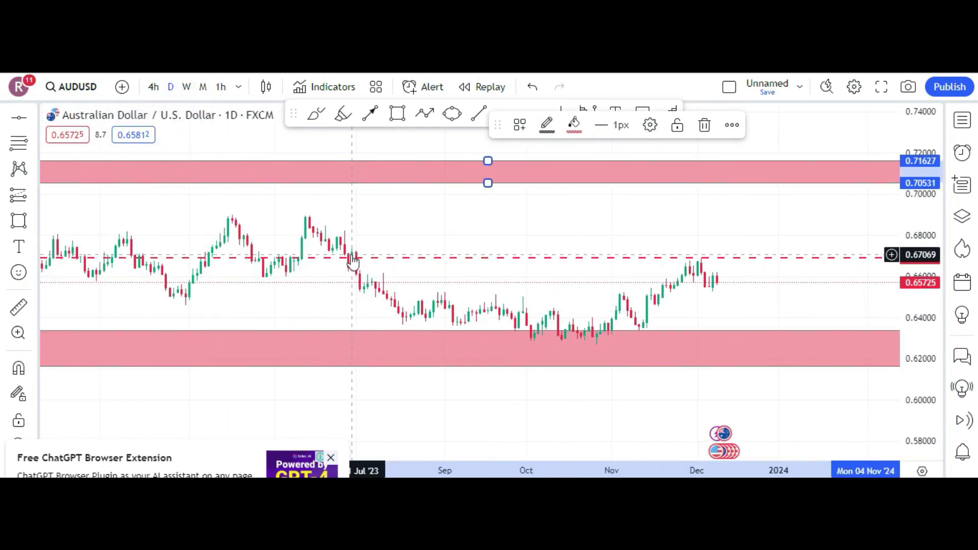
pyautogui.click(450, 115)
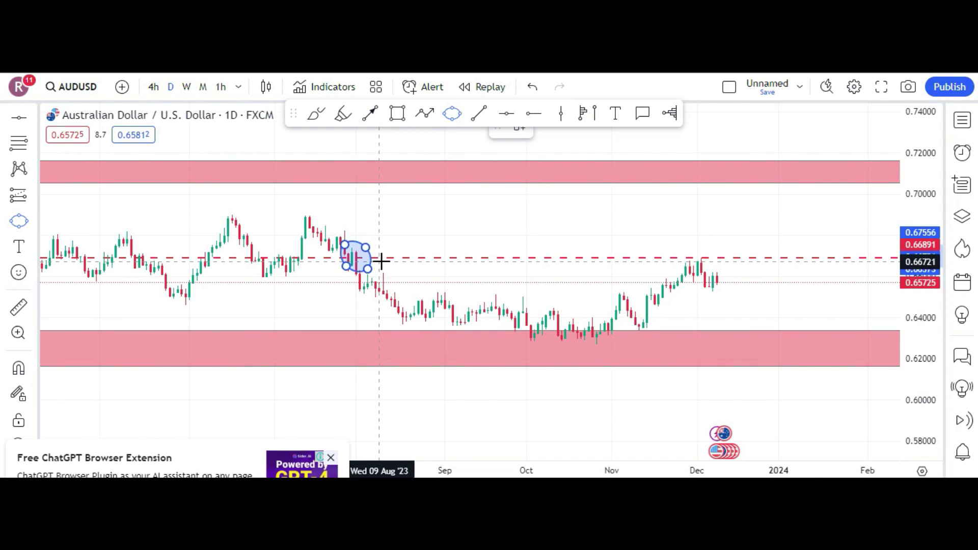
# Draw a small ellipse around the August breakdown at the dashed level and enlarge the candles
pyautogui.click(382, 267)
pyautogui.click(390, 267)
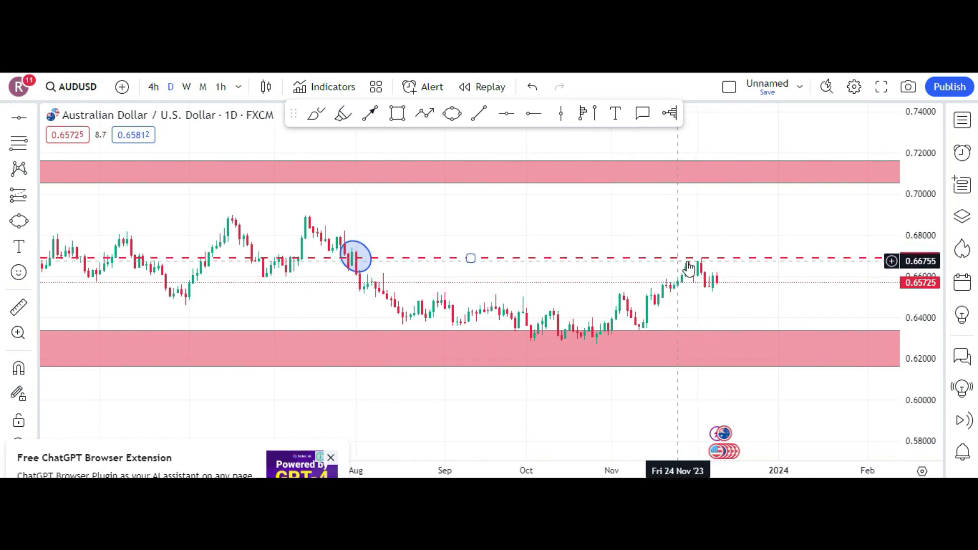
pyautogui.moveTo(922, 361); pyautogui.dragTo(915, 231)
# Brush a yellow curve from the ellipse along the lows back up to the dashed red level
pyautogui.click(316, 113)
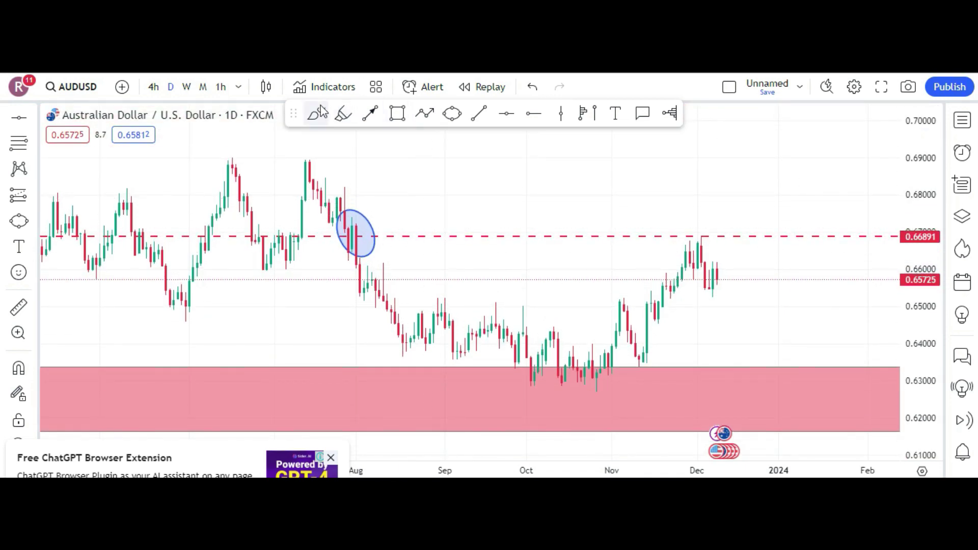
pyautogui.moveTo(350, 236)
pyautogui.mouseDown()
pyautogui.moveTo(395, 337)
pyautogui.moveTo(524, 374)
pyautogui.moveTo(618, 356)
pyautogui.moveTo(697, 238)
pyautogui.mouseUp()
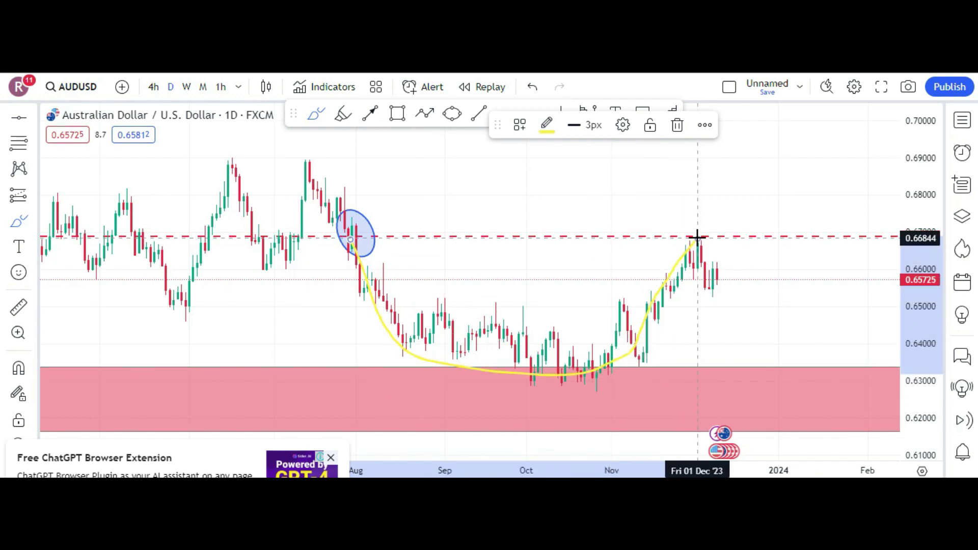
pyautogui.moveTo(698, 237); pyautogui.dragTo(696, 236)
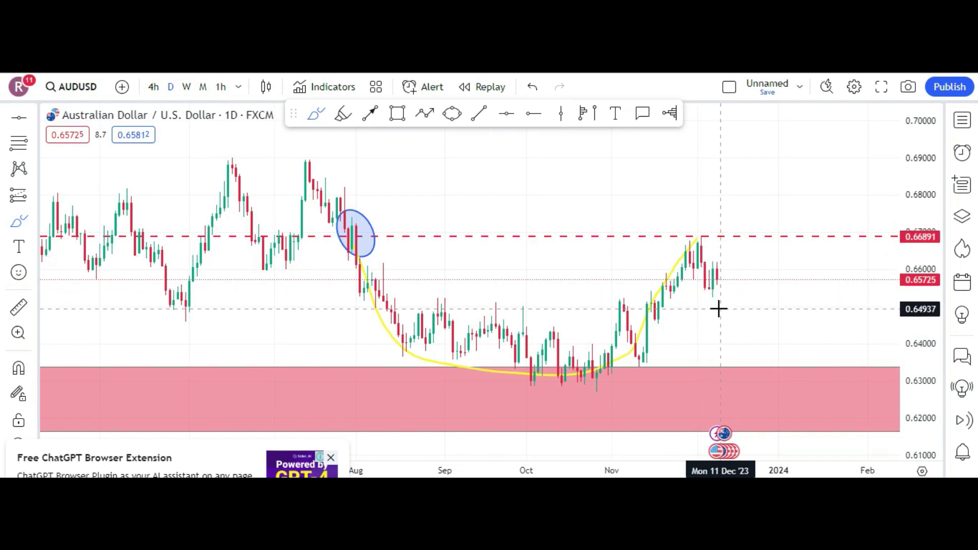
# Measure the November-low rally to the dashed level (0.04200, 6.70%) and add a red ray at 0.64513
pyautogui.click(19, 309)
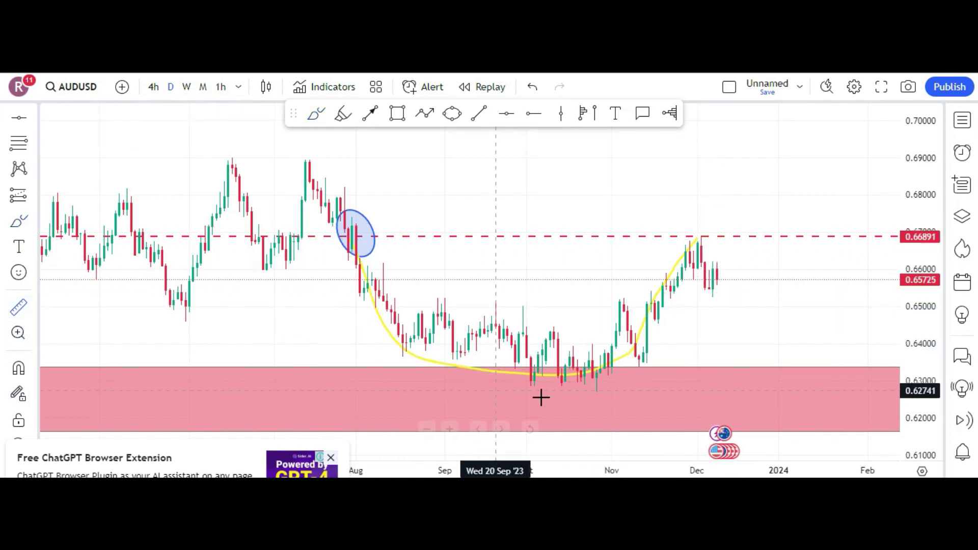
pyautogui.click(613, 392)
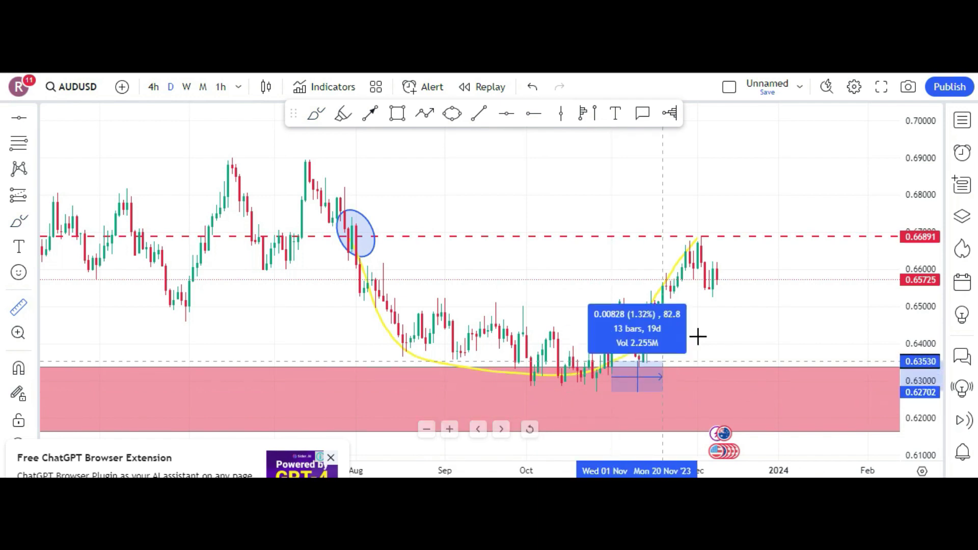
pyautogui.click(856, 236)
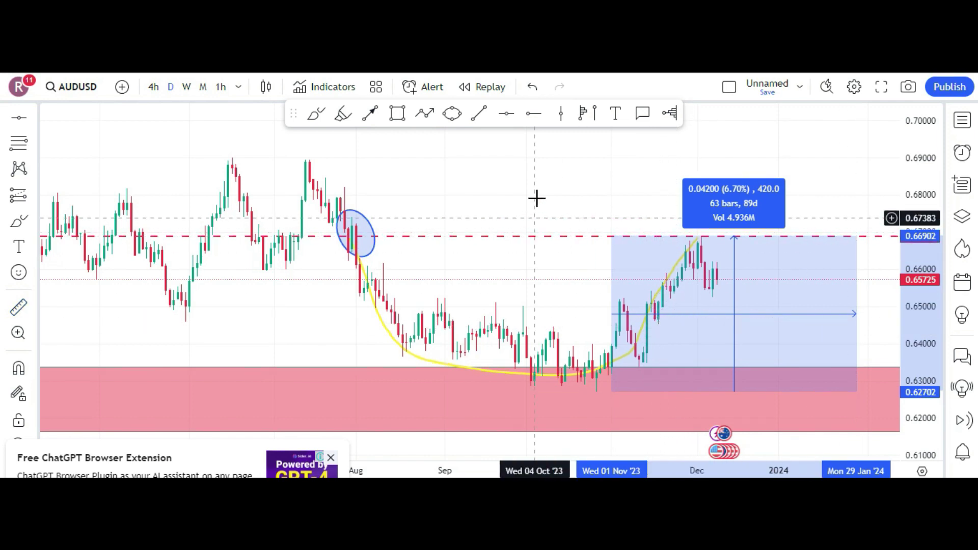
pyautogui.click(533, 118)
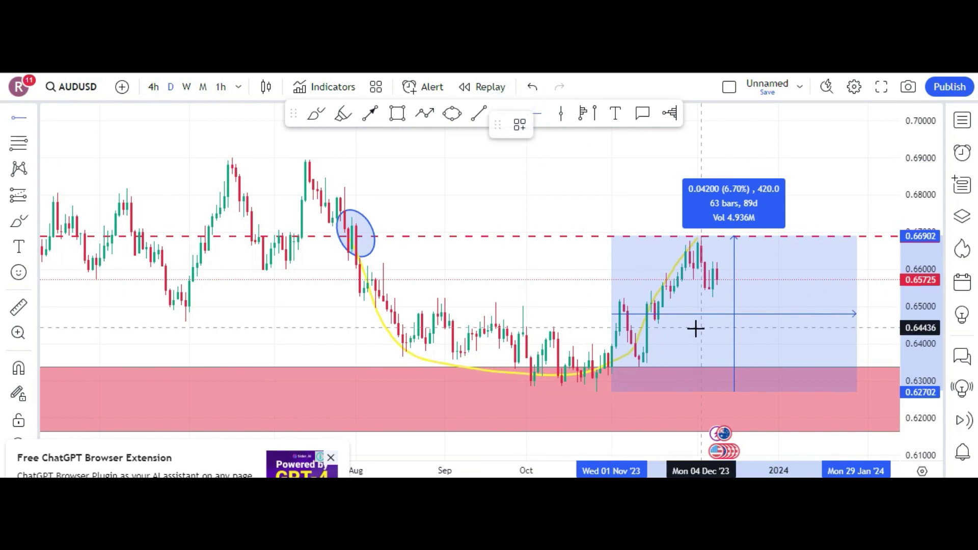
pyautogui.click(657, 325)
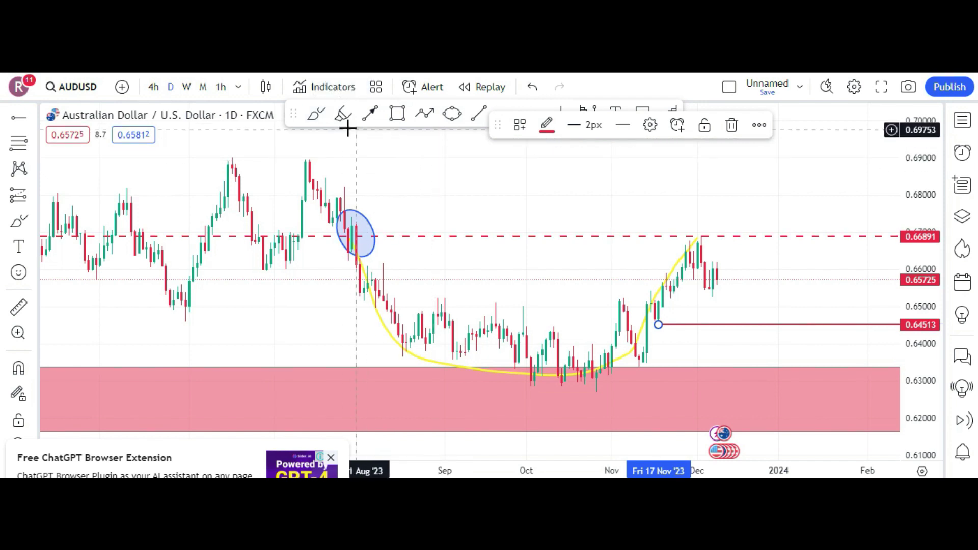
# Brush a yellow path from the December peak down to the 0.64513 ray, then zoom in
pyautogui.click(317, 114)
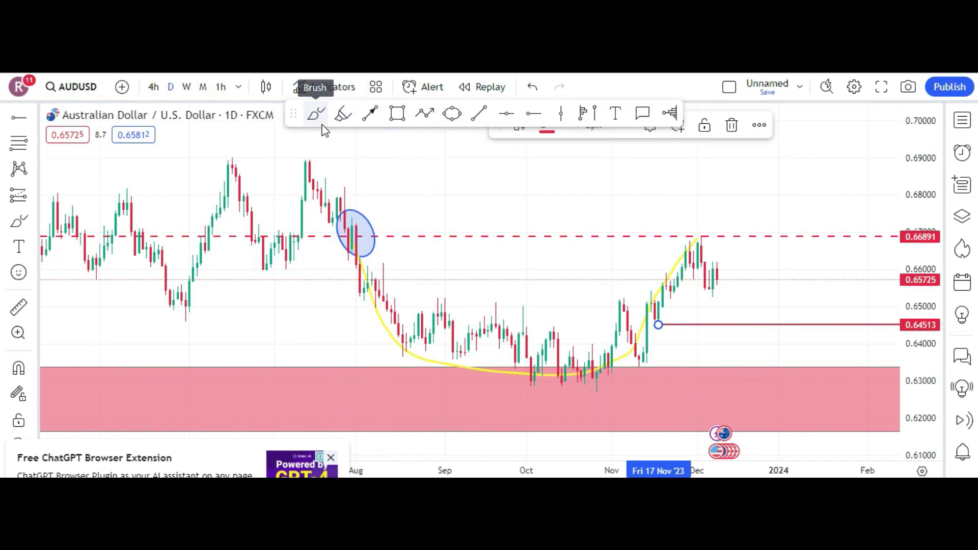
pyautogui.moveTo(698, 240); pyautogui.dragTo(742, 323)
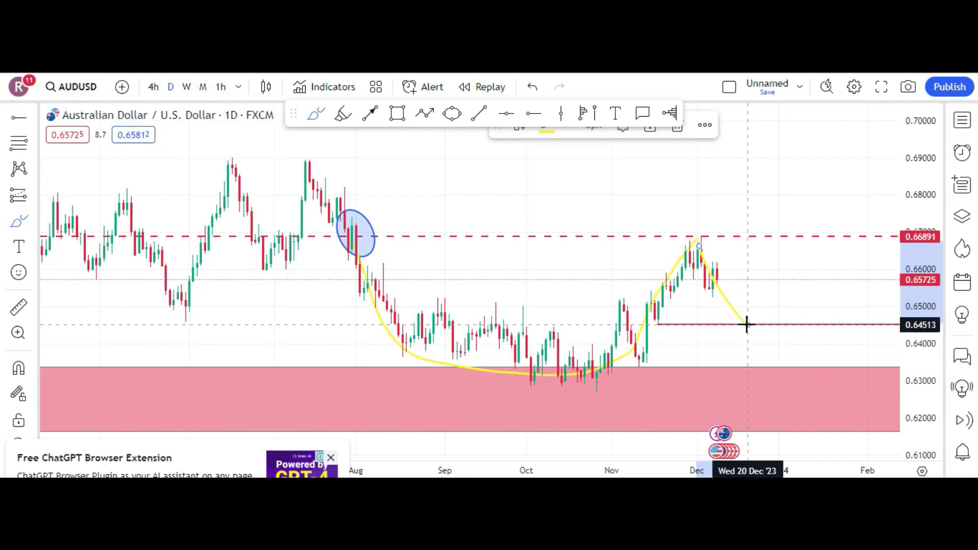
pyautogui.scroll(5, 738, 281)
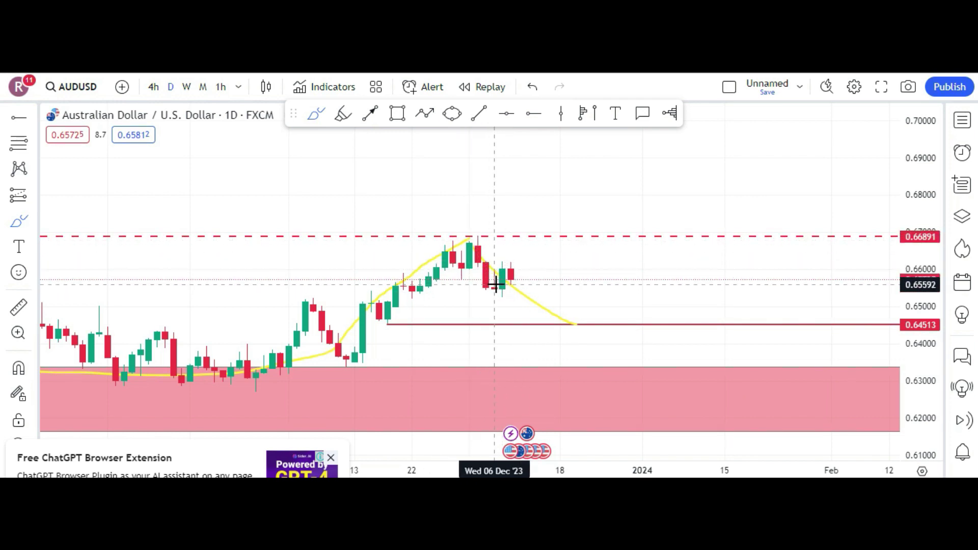
pyautogui.moveTo(914, 356); pyautogui.dragTo(913, 403)
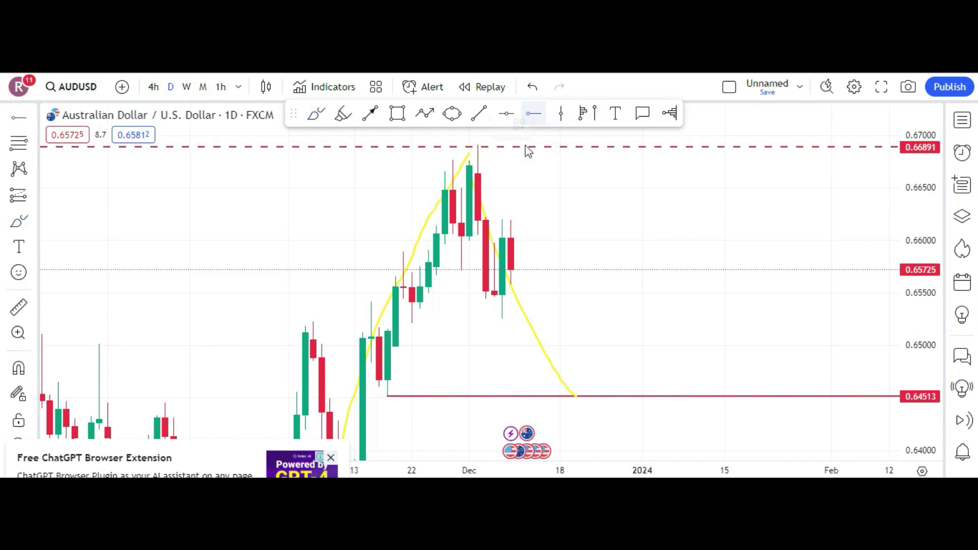
# Place a horizontal ray at 0.66227 and switch the chart to the 4h timeframe
pyautogui.click(485, 217)
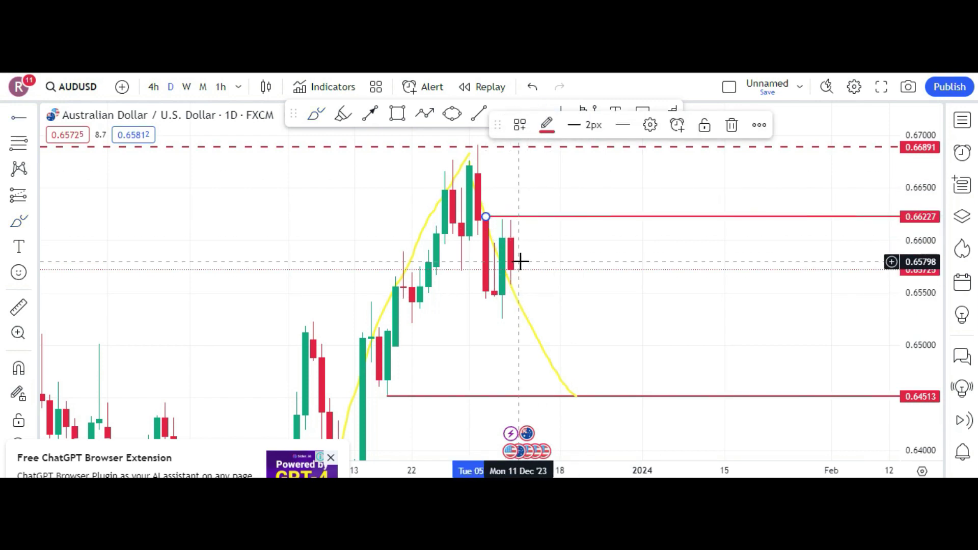
pyautogui.moveTo(919, 224); pyautogui.dragTo(912, 311)
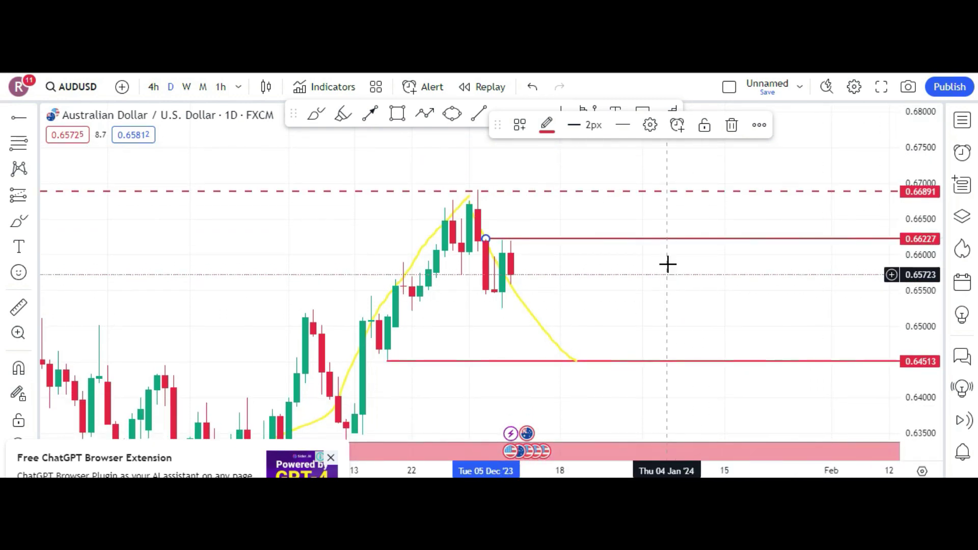
pyautogui.click(153, 88)
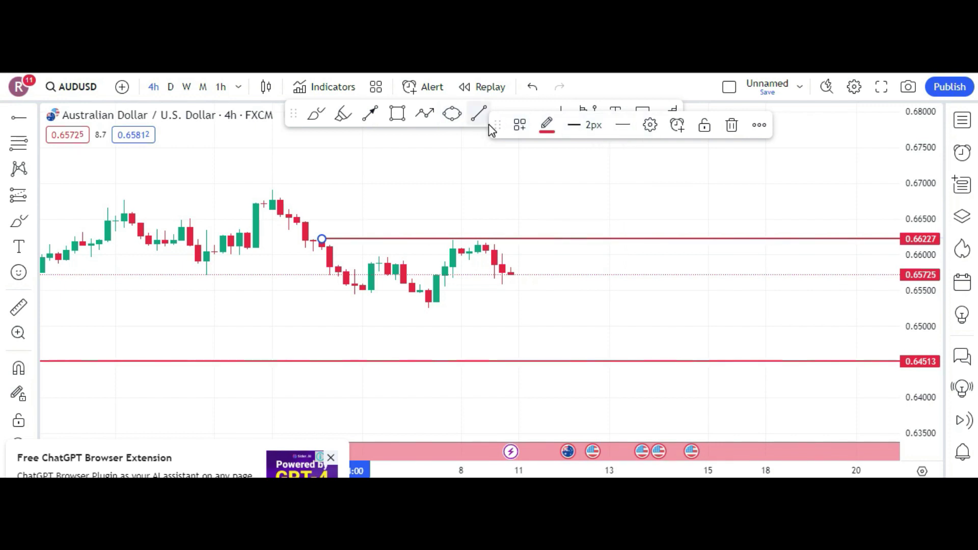
pyautogui.moveTo(490, 125); pyautogui.dragTo(463, 160)
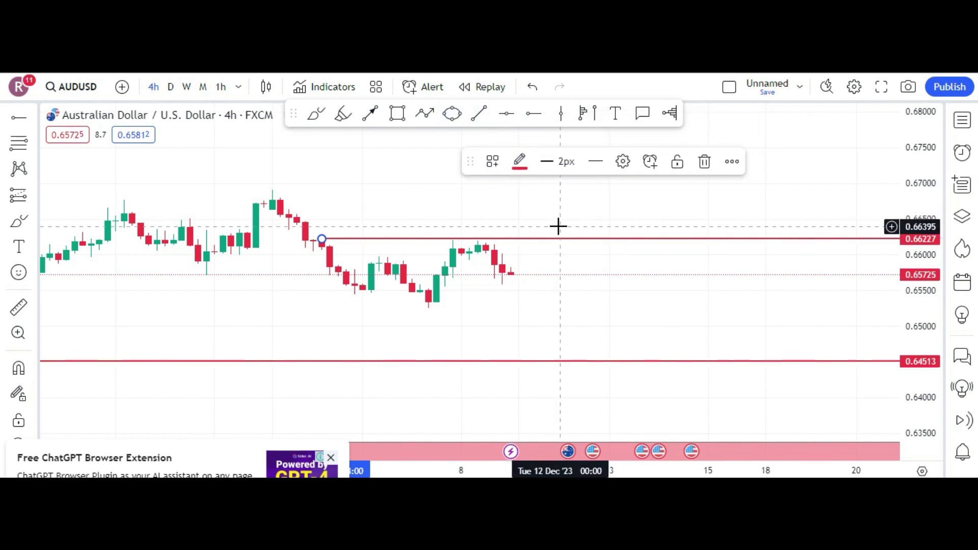
pyautogui.click(553, 200)
# Add another horizontal ray at 0.65683
pyautogui.click(533, 113)
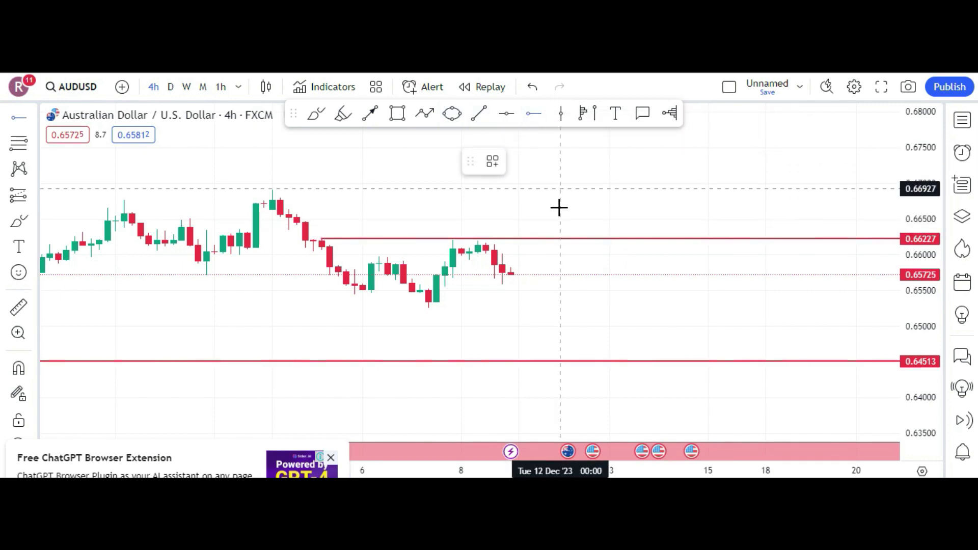
pyautogui.click(451, 277)
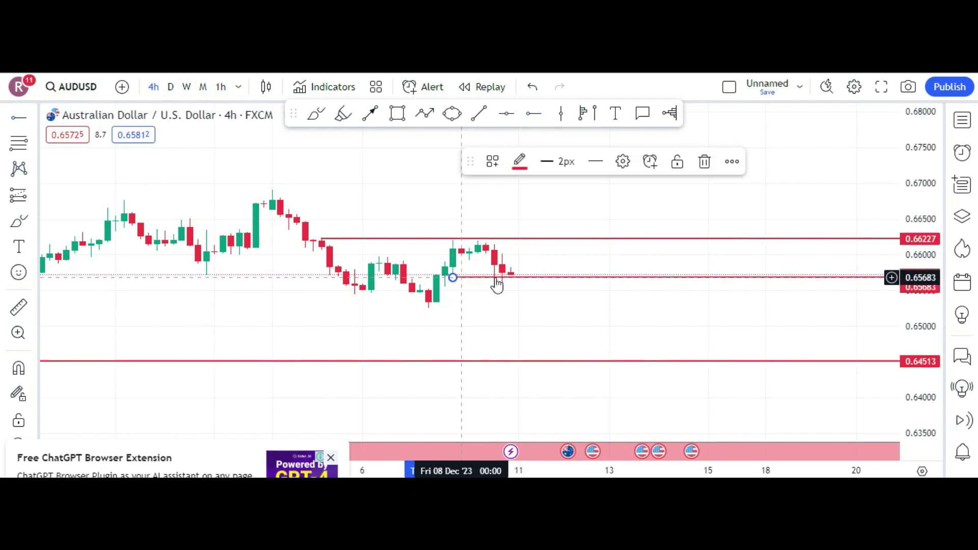
pyautogui.click(510, 280)
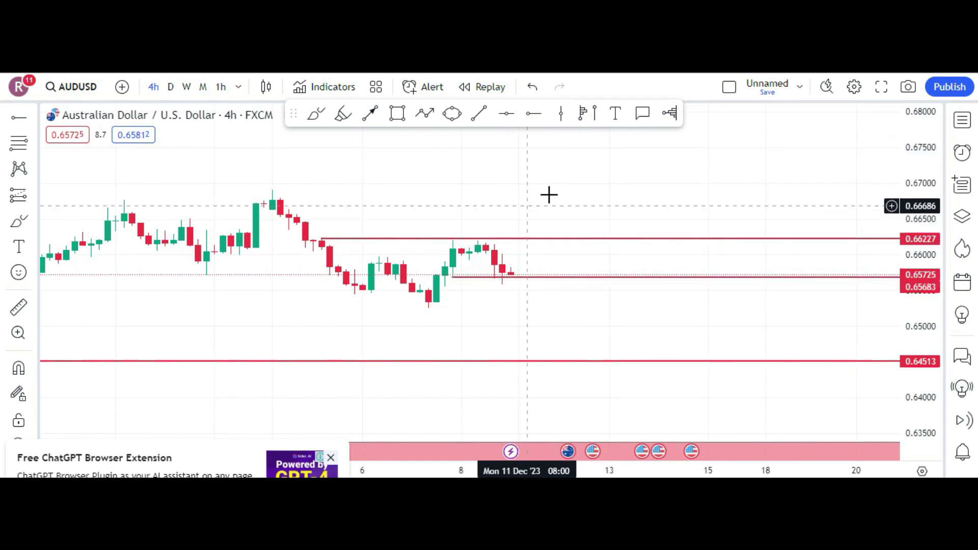
# Hide the 0.66227 ray on hour-based timeframes via its Visibility settings
pyautogui.click(521, 239)
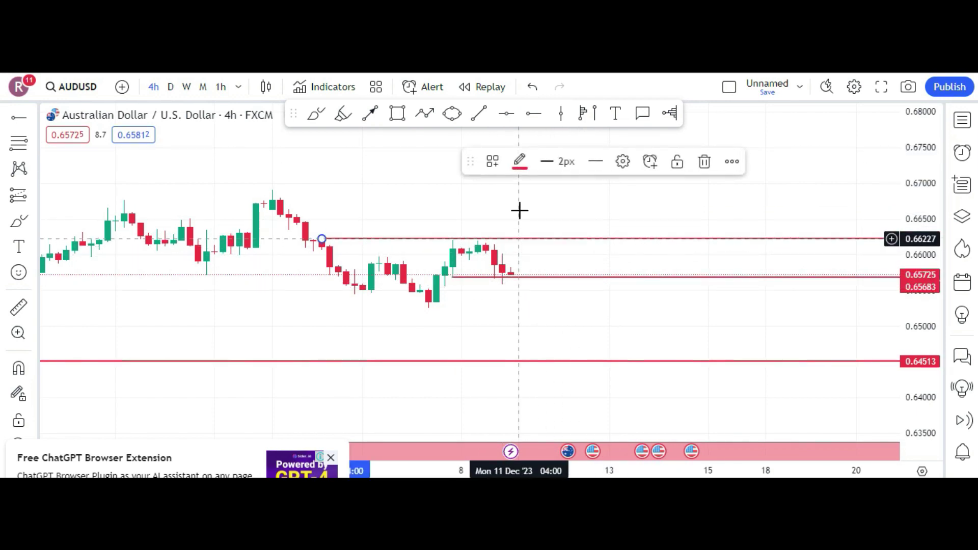
pyautogui.click(628, 162)
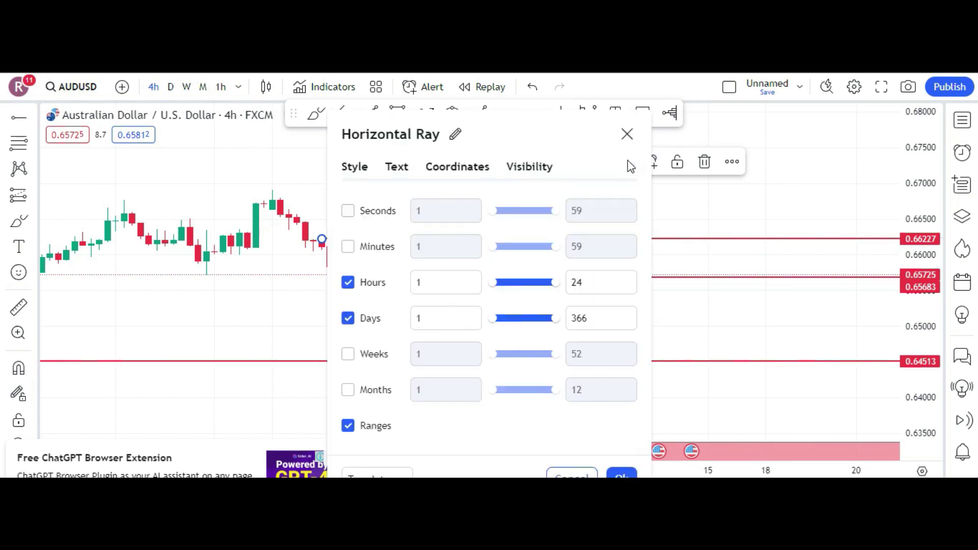
pyautogui.click(380, 283)
pyautogui.click(622, 475)
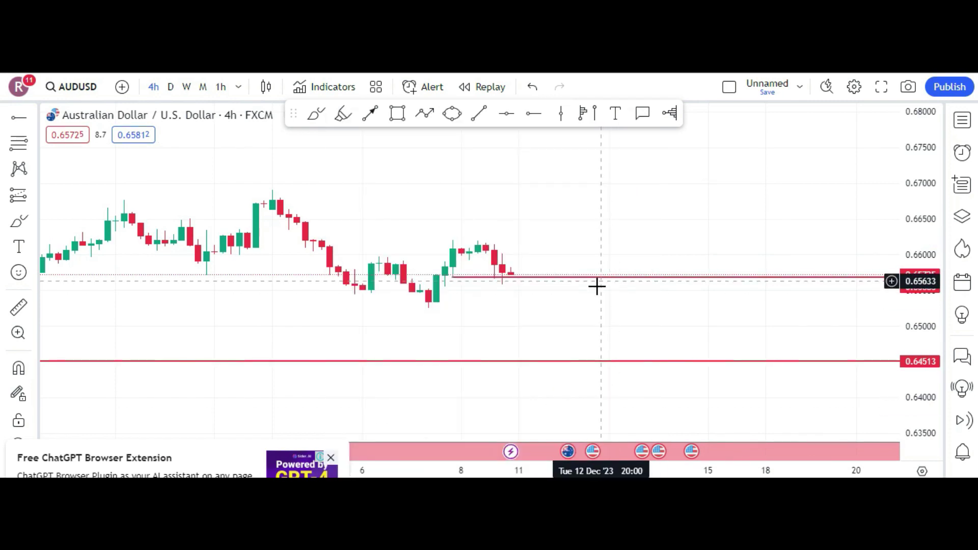
# On the daily chart, draw a zigzag path through the dip, the 0.65725 retest, and 0.64513 support
pyautogui.click(172, 88)
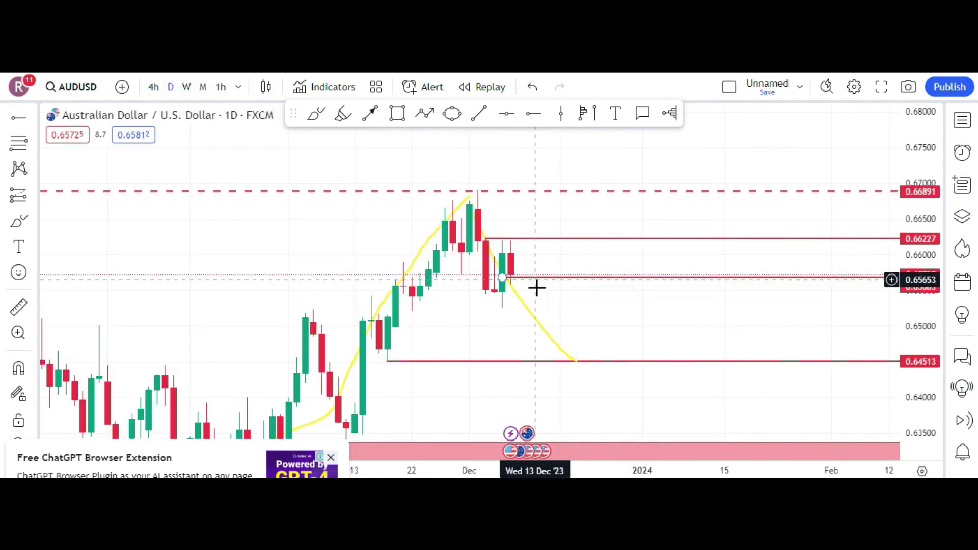
pyautogui.click(431, 119)
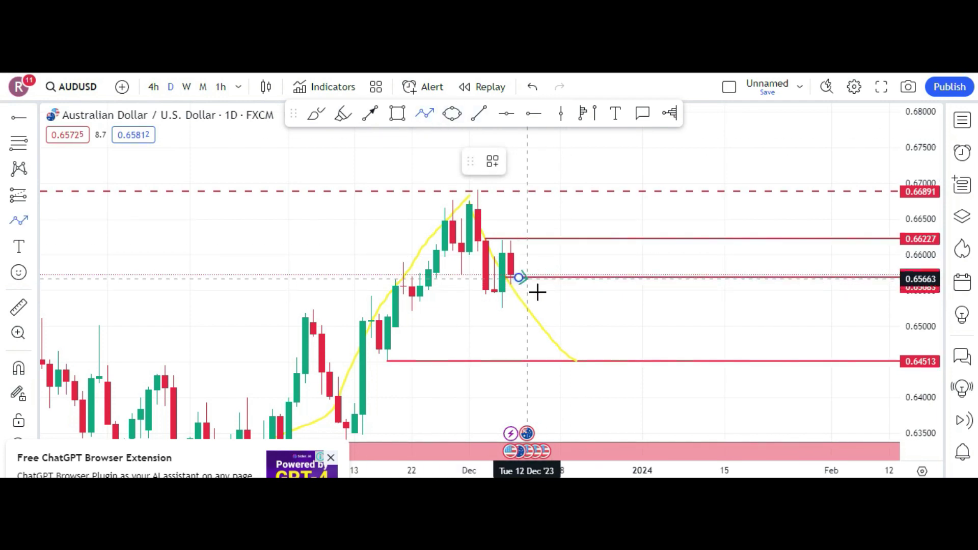
pyautogui.click(535, 296)
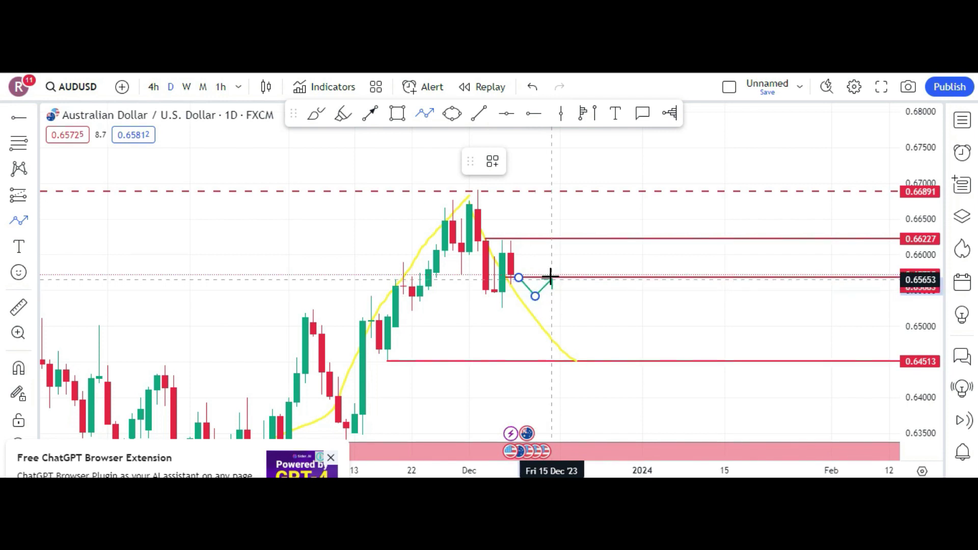
pyautogui.click(553, 277)
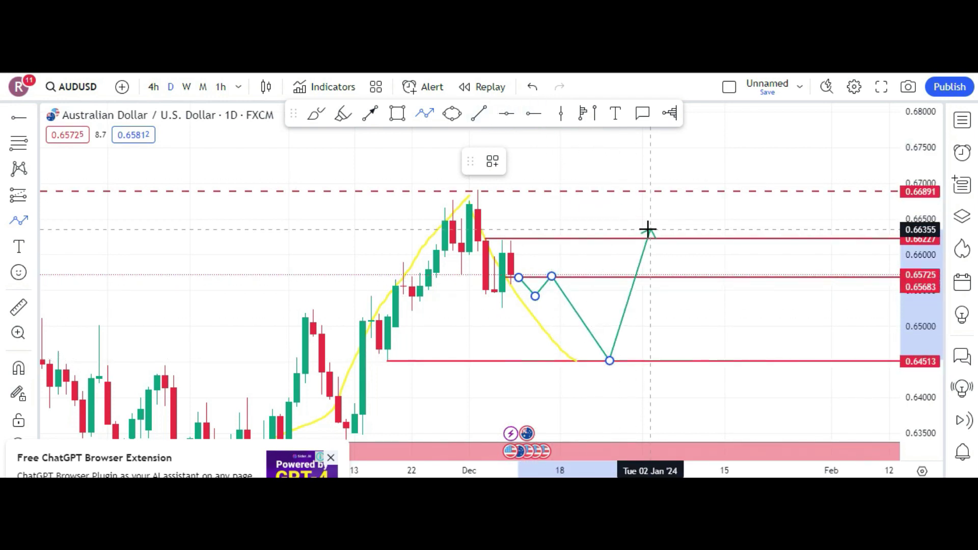
pyautogui.press('Escape')
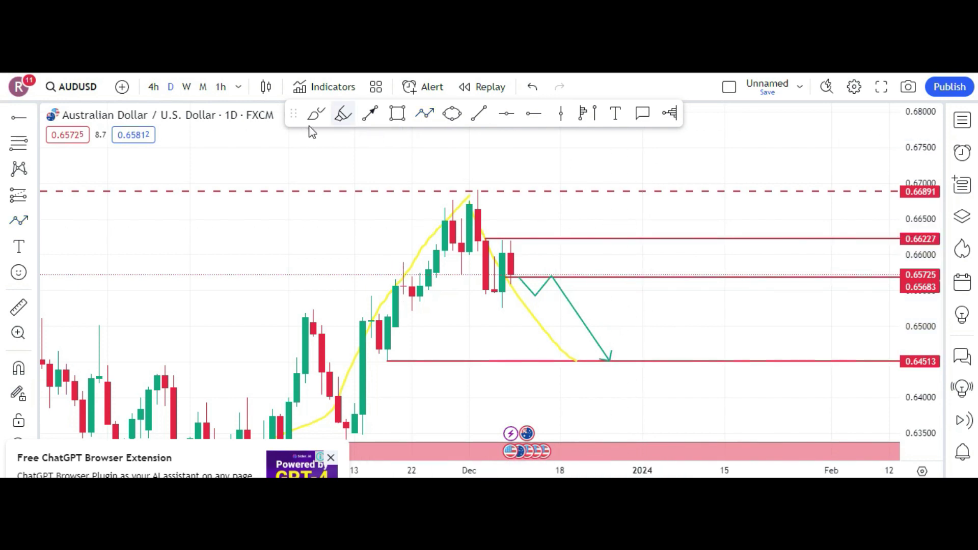
# Colour the zigzag path red and stretch the price scale vertically
pyautogui.click(584, 325)
pyautogui.click(525, 170)
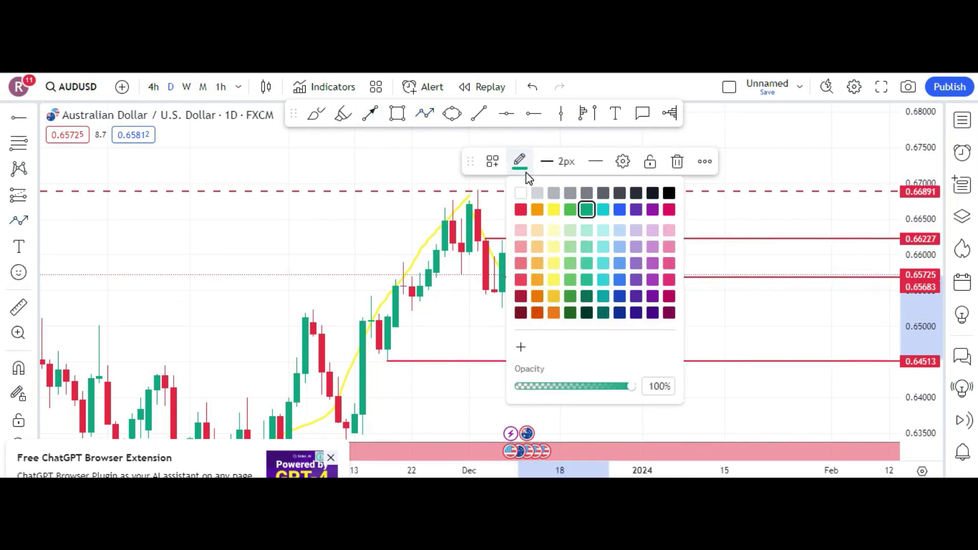
pyautogui.click(521, 210)
pyautogui.click(572, 289)
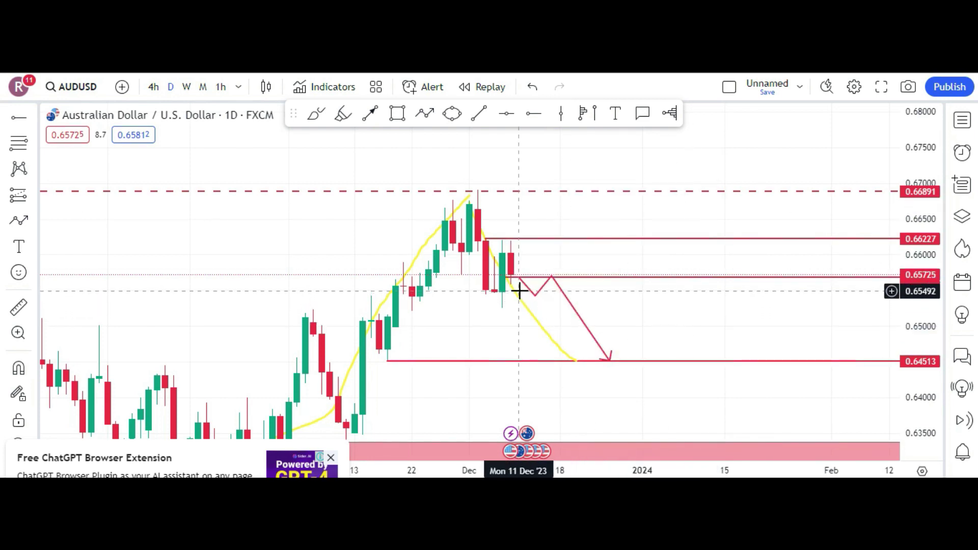
pyautogui.moveTo(918, 345); pyautogui.dragTo(936, 154)
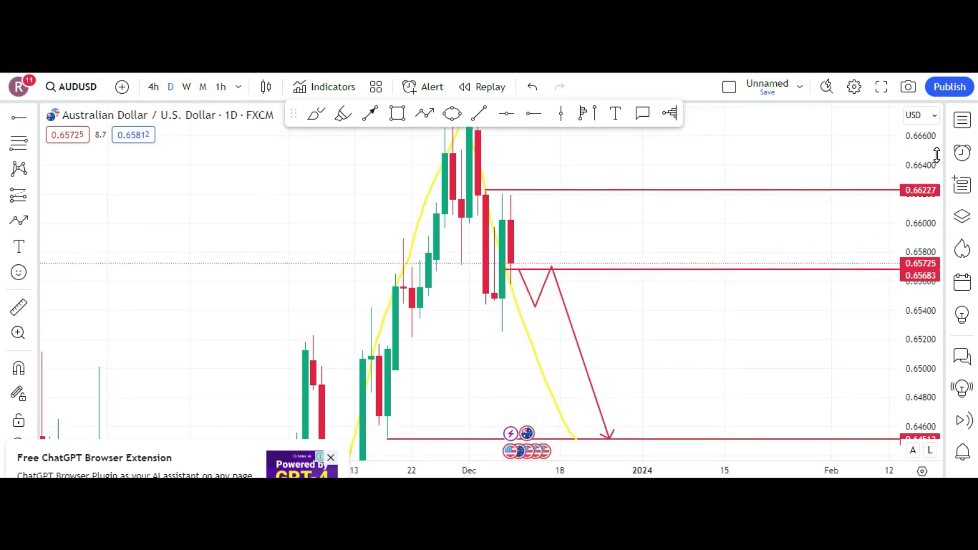
# Switch to the 4h timeframe and pan to the zigzag projection and support
pyautogui.click(155, 88)
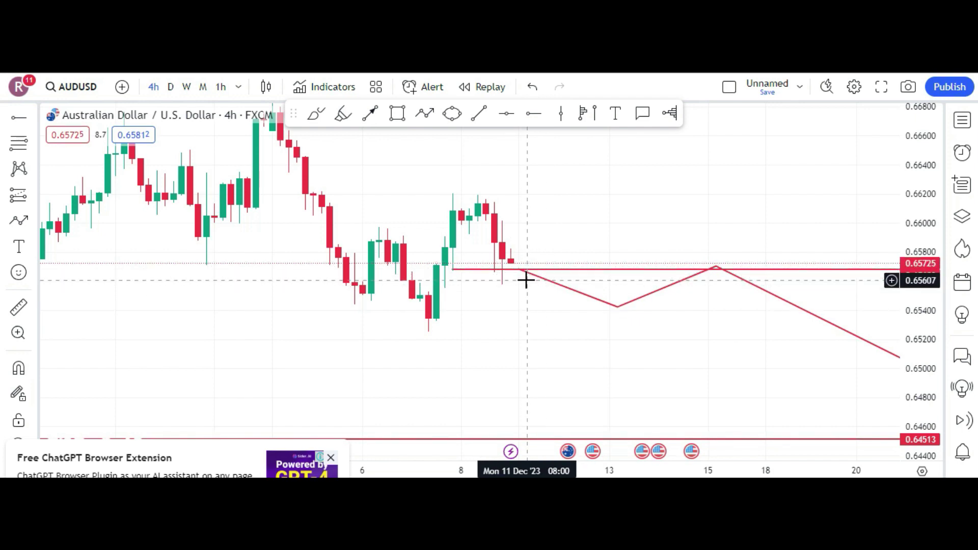
pyautogui.scroll(-5, 767, 346)
pyautogui.moveTo(817, 359); pyautogui.dragTo(473, 227)
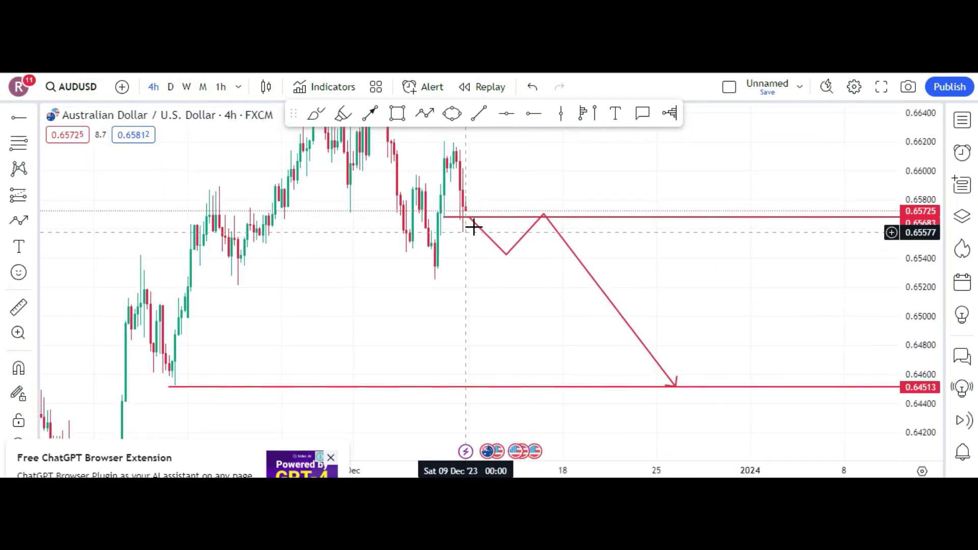
# Measure from the retest level down to 0.64513 support (about -1.77%, 87 bars), then dismiss it
pyautogui.click(18, 307)
pyautogui.click(507, 217)
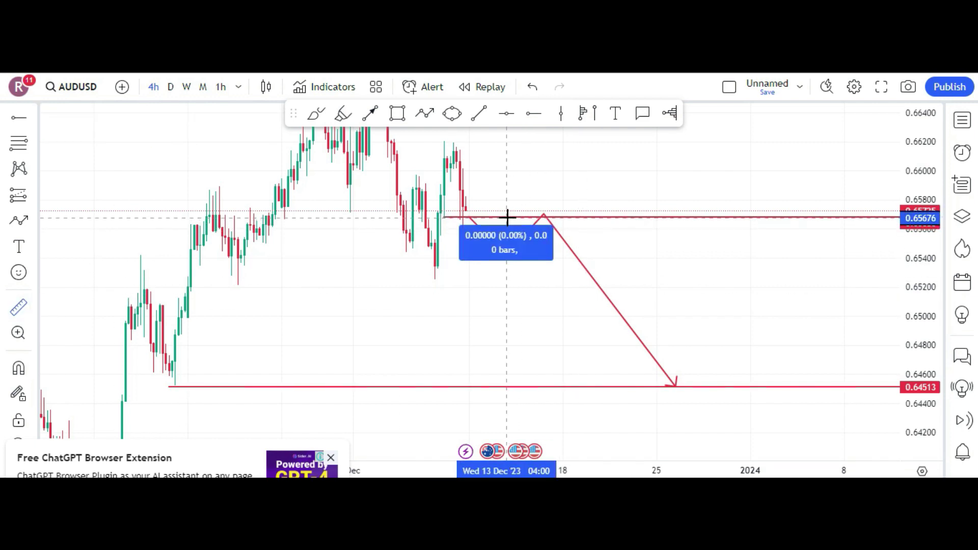
pyautogui.click(778, 387)
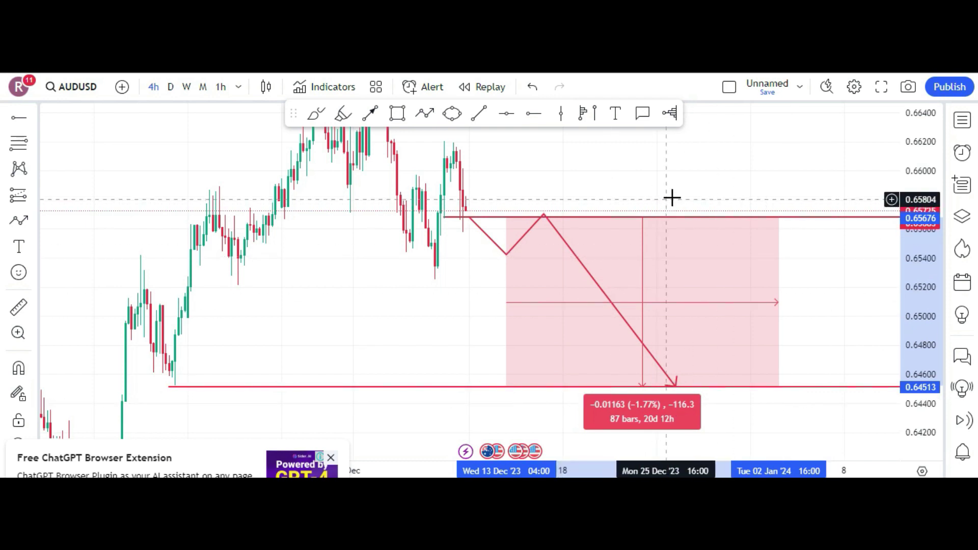
pyautogui.moveTo(914, 161); pyautogui.dragTo(921, 319)
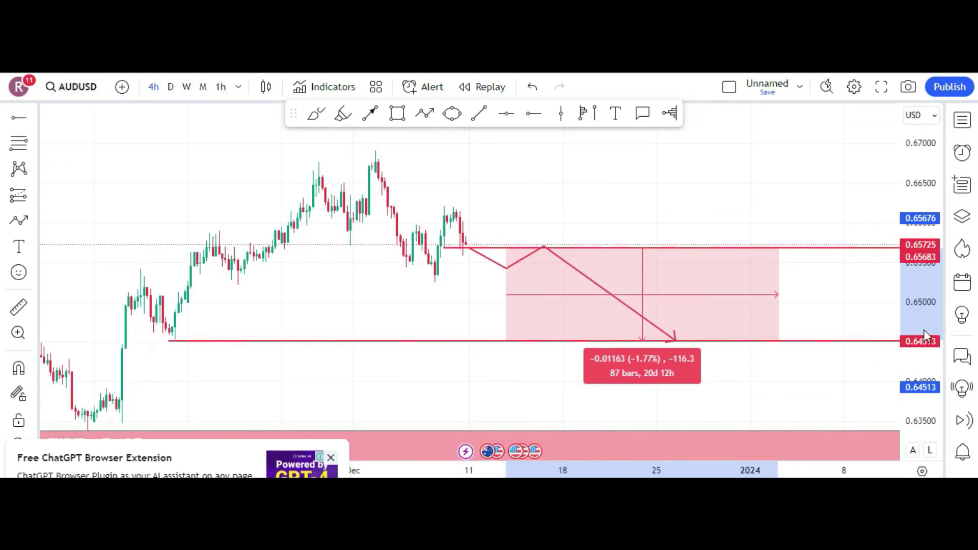
pyautogui.click(721, 199)
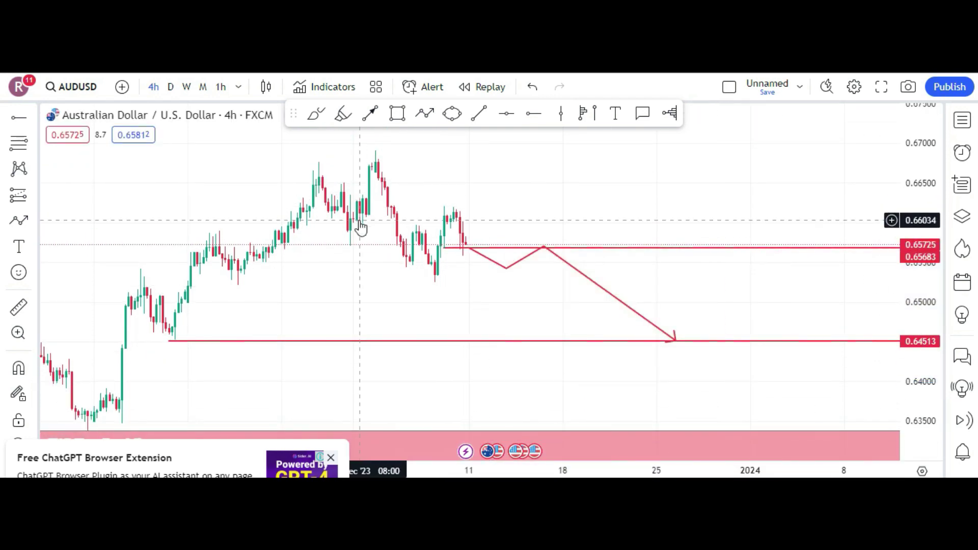
# Glance at the daily AUDUSD chart, then show the latest candles on the weekly timeframe
pyautogui.click(170, 90)
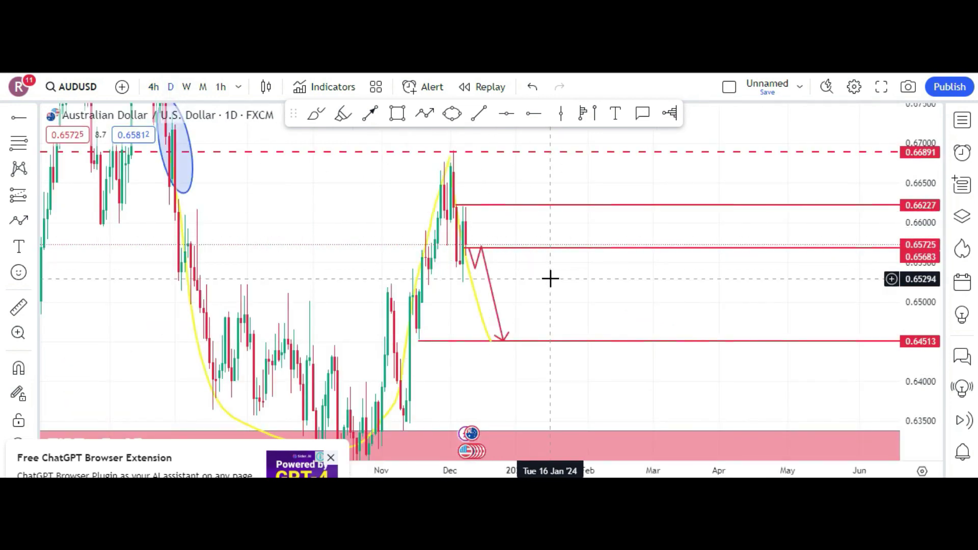
pyautogui.scroll(2, 551, 279)
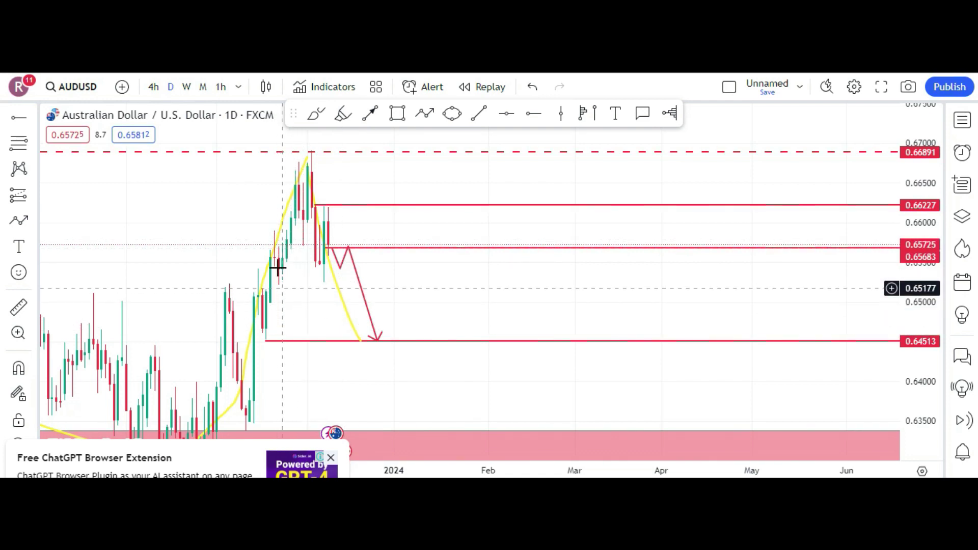
pyautogui.click(186, 88)
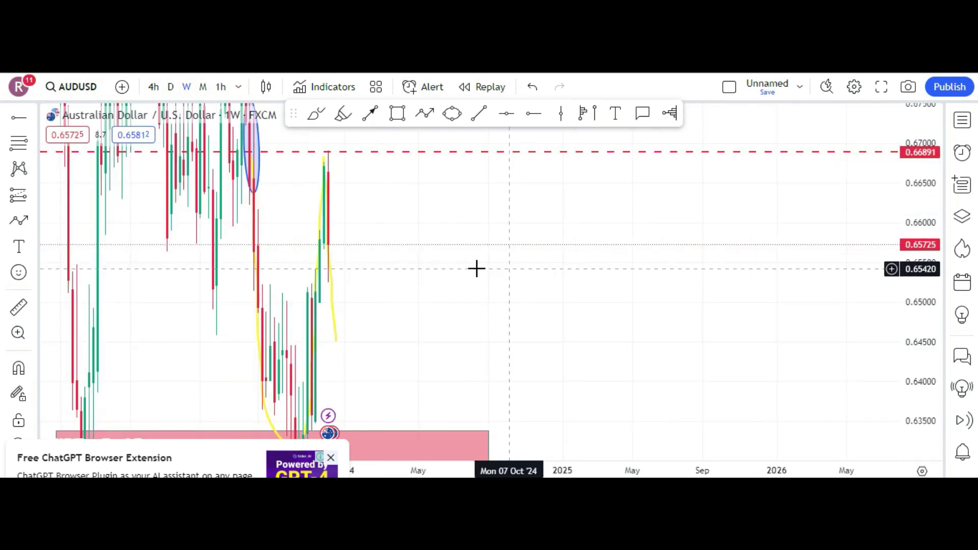
pyautogui.moveTo(219, 224); pyautogui.dragTo(736, 234)
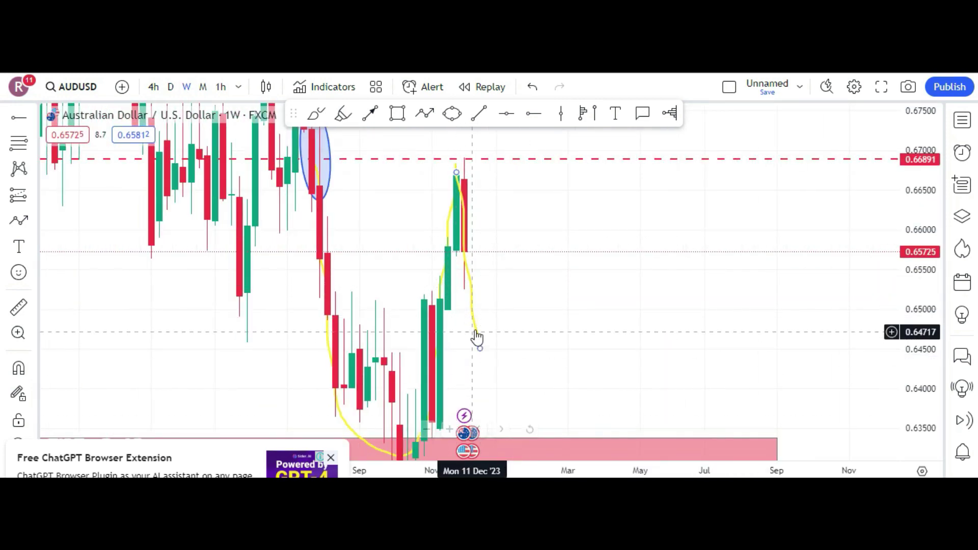
# Draw a blue highlighter stroke beside the latest weekly candles from about 0.652 down toward 0.637
pyautogui.click(341, 115)
pyautogui.moveTo(464, 296); pyautogui.dragTo(470, 394)
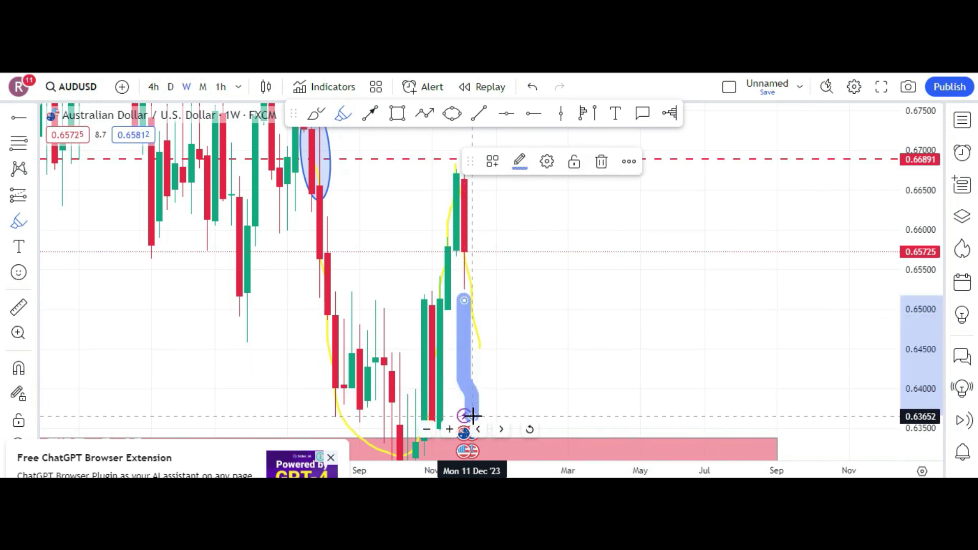
pyautogui.moveTo(473, 416); pyautogui.dragTo(473, 416)
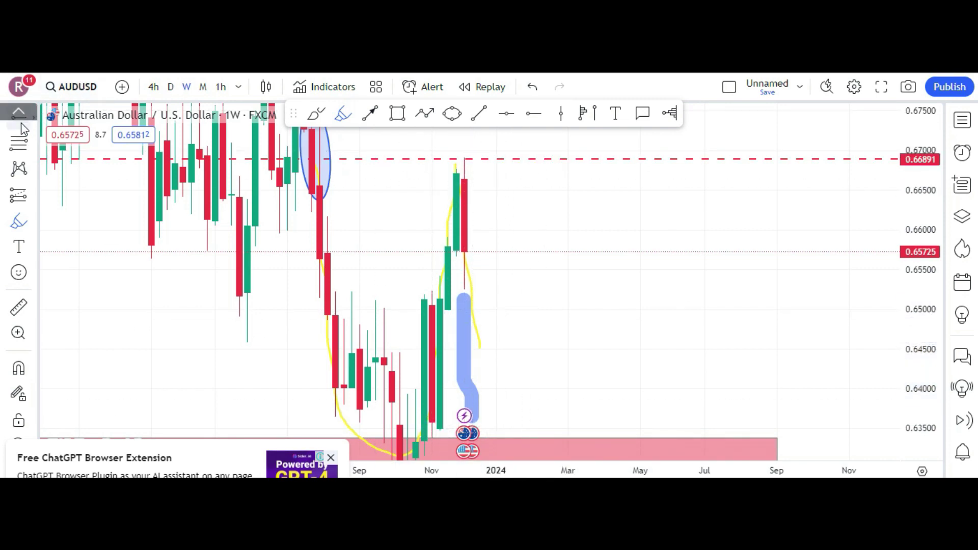
pyautogui.scroll(1, 22, 128)
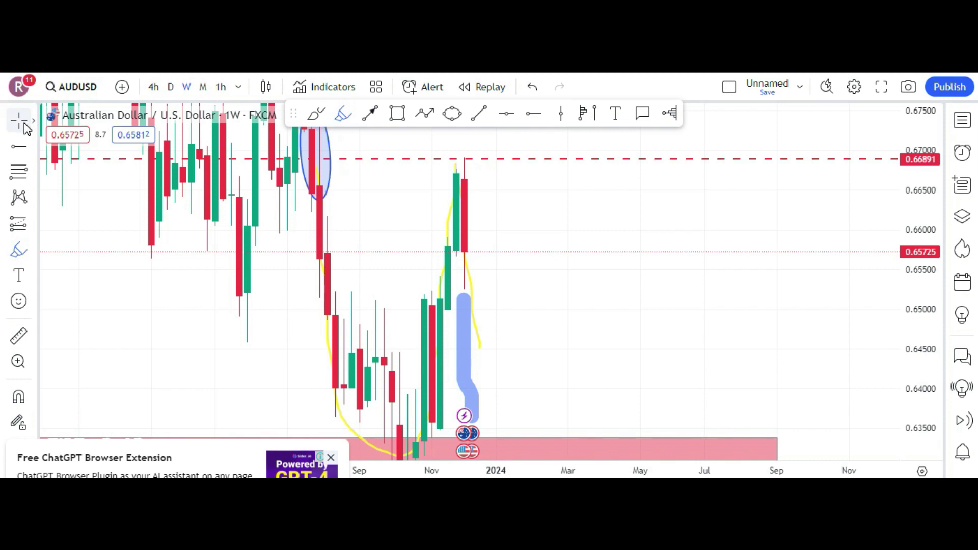
pyautogui.click(464, 413)
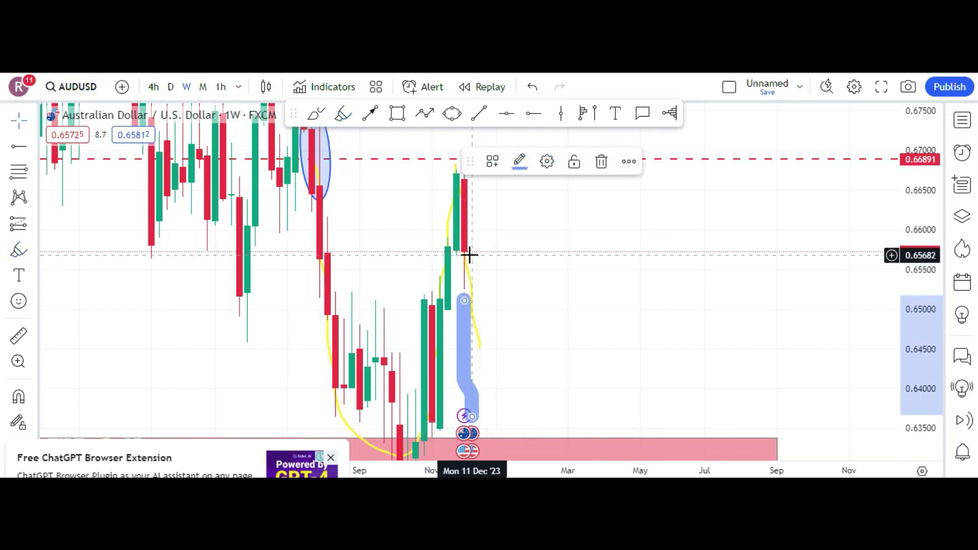
# Switch to the 4h timeframe and bring the red zigzag path into view
pyautogui.click(151, 90)
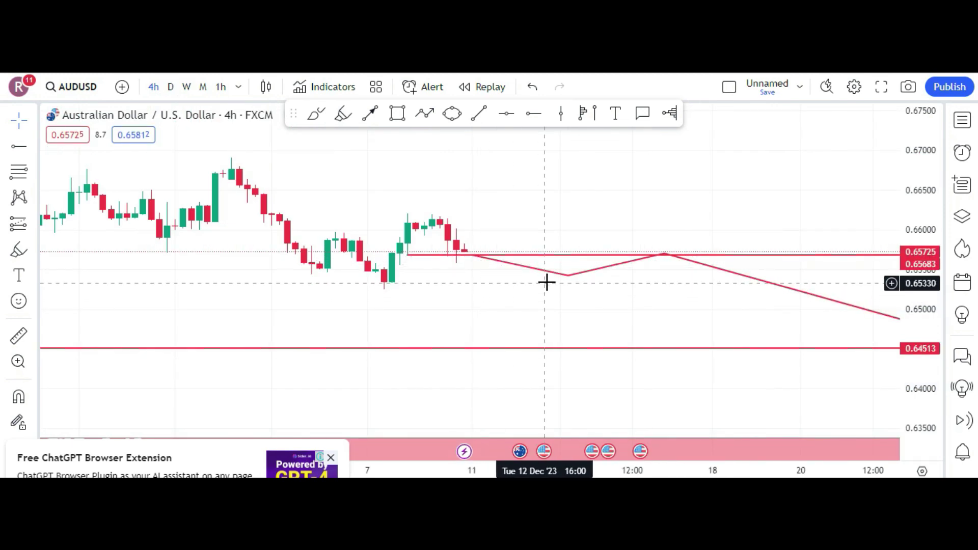
pyautogui.scroll(-5, 557, 306)
pyautogui.moveTo(782, 303); pyautogui.dragTo(503, 256)
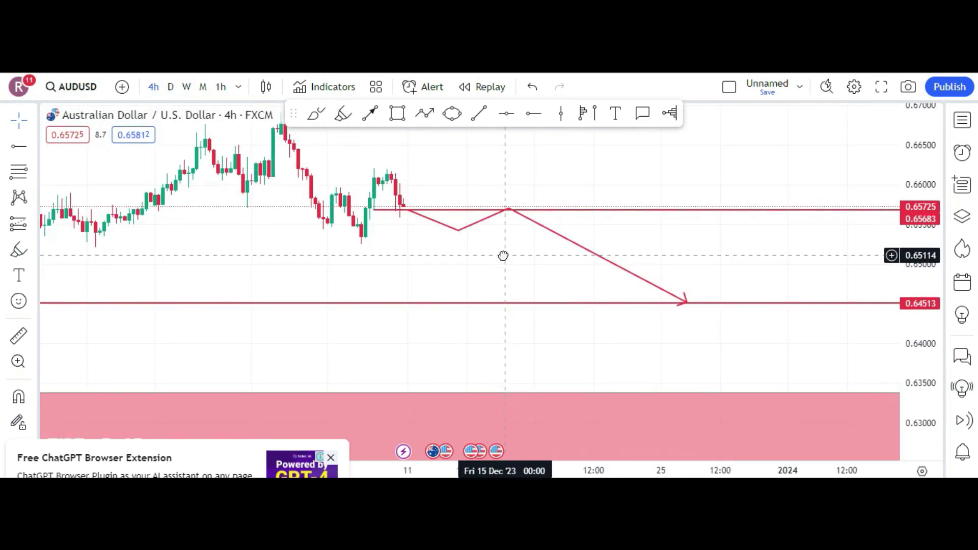
# Shift the zigzag's dip, retest peak and end earlier so it reaches 0.64513 by mid-December
pyautogui.click(456, 232)
pyautogui.moveTo(454, 232); pyautogui.dragTo(434, 236)
pyautogui.moveTo(510, 209); pyautogui.dragTo(458, 211)
pyautogui.moveTo(687, 304); pyautogui.dragTo(518, 305)
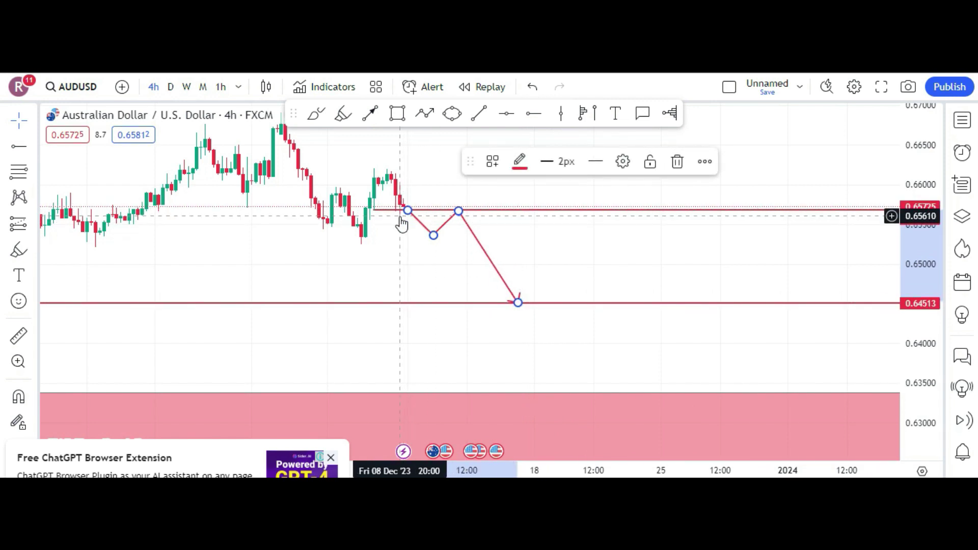
pyautogui.scroll(-1, 380, 249)
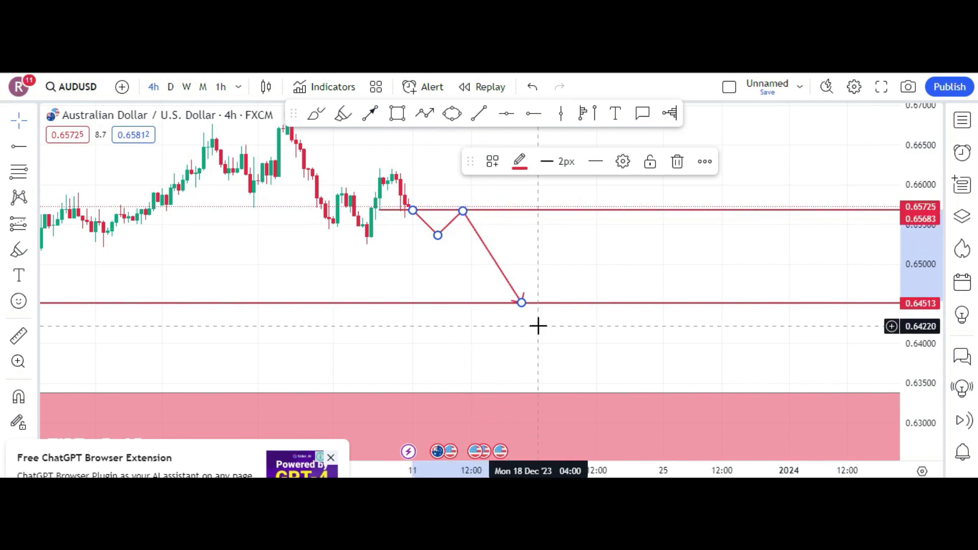
pyautogui.scroll(-3, 538, 325)
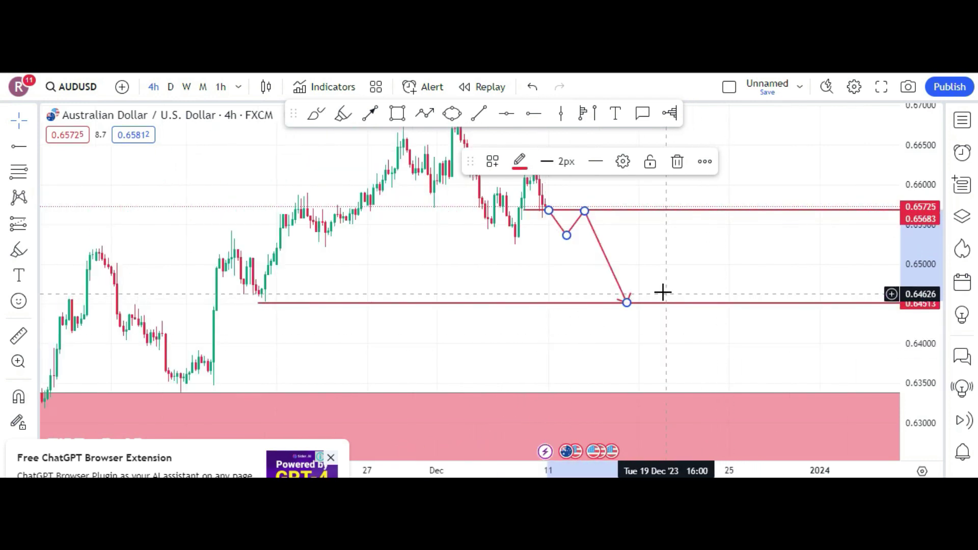